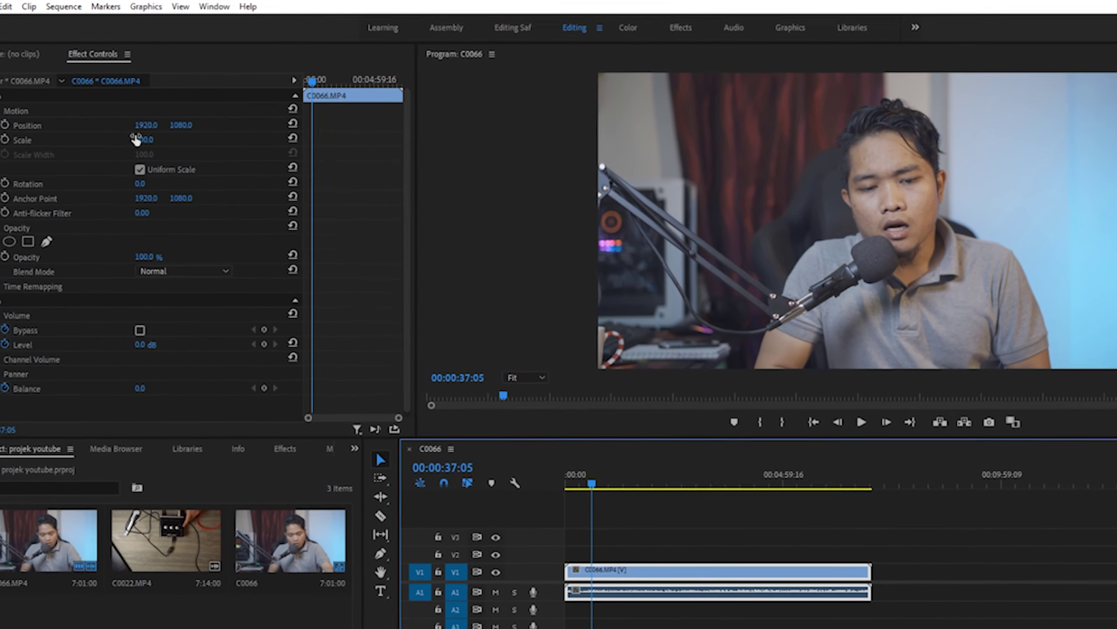
Try shifting the C0066.MP4 clip's Position to 1530, 516 and reset it
left_click_drag(146, 125, 25, 117)
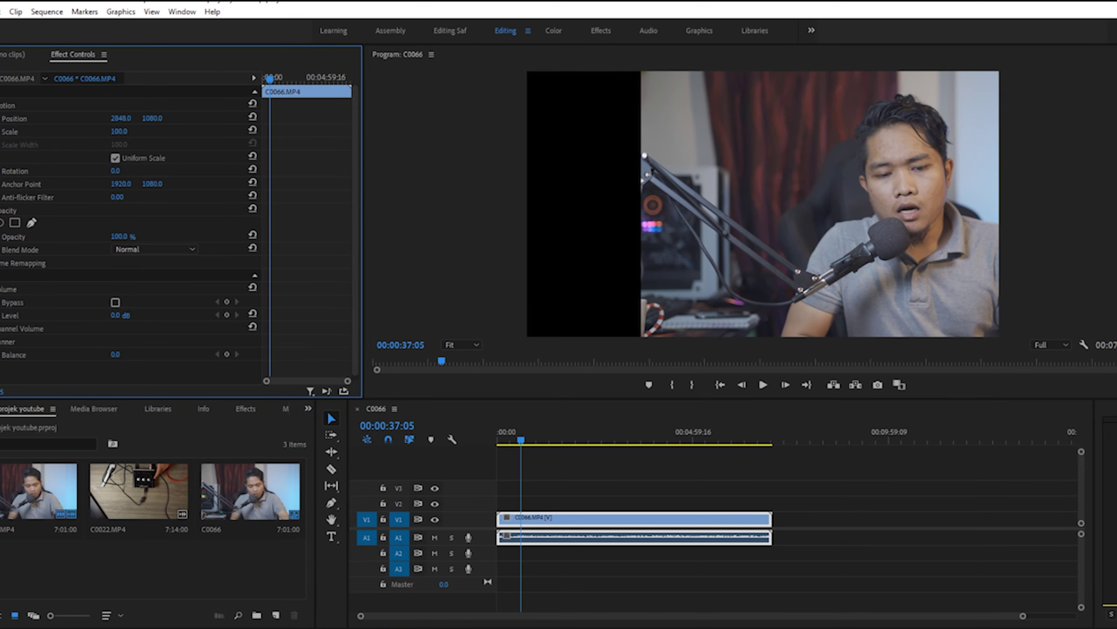
left_click_drag(152, 118, 0, 118)
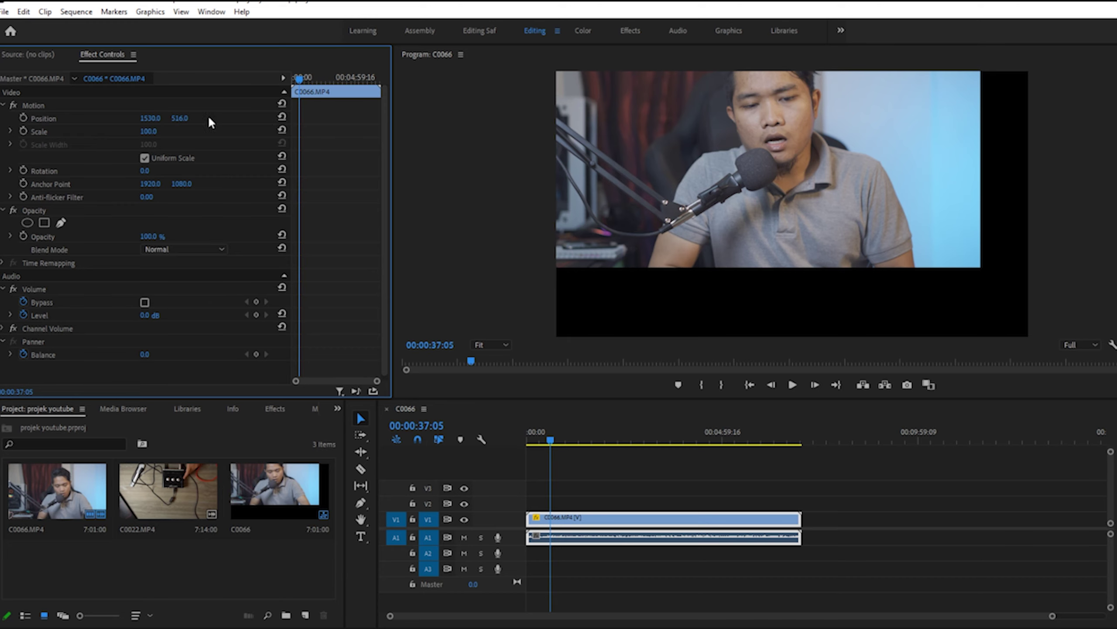
left_click(282, 118)
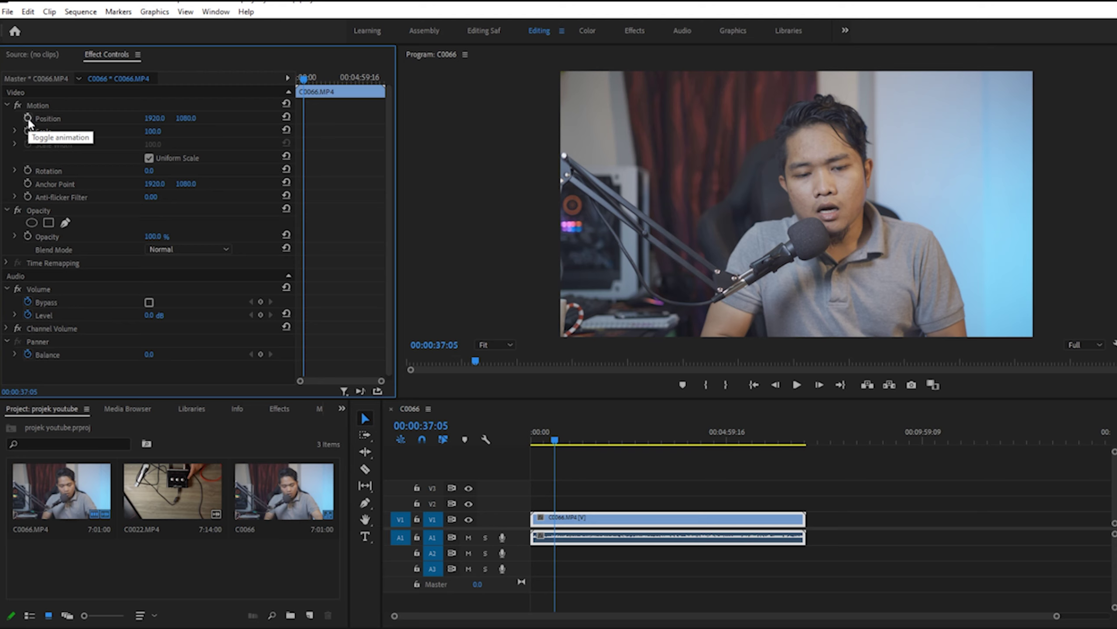
Split the C0066.MP4 clip at 00:00:37:05 and move the second part further along onto video track V2
left_click_drag(1056, 618, 887, 616)
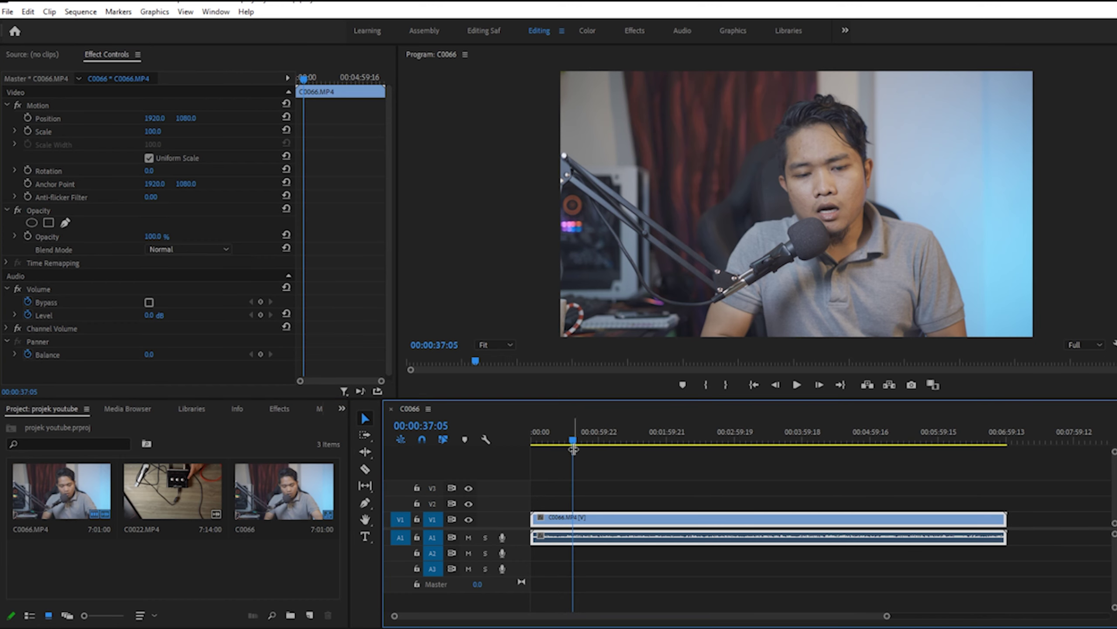
key("ctrl+k")
left_click_drag(630, 523, 704, 504)
Try a Position animation on the first part, shifting the picture sideways from the start to 00:00:20:23, and remove its keyframes after a preview
left_click_drag(564, 439, 515, 433)
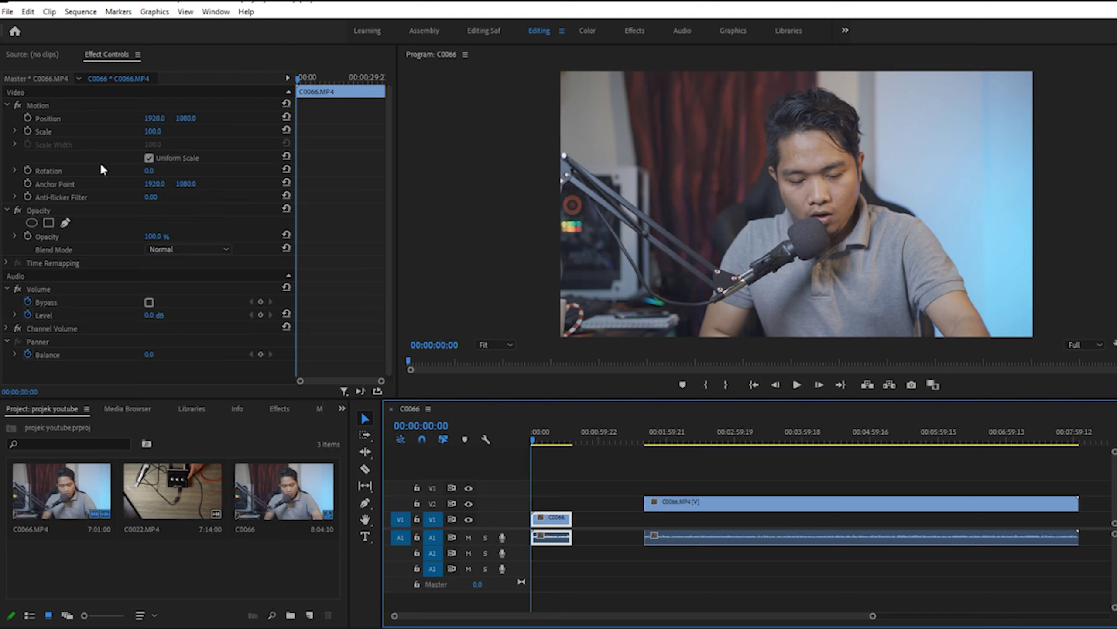
left_click(28, 117)
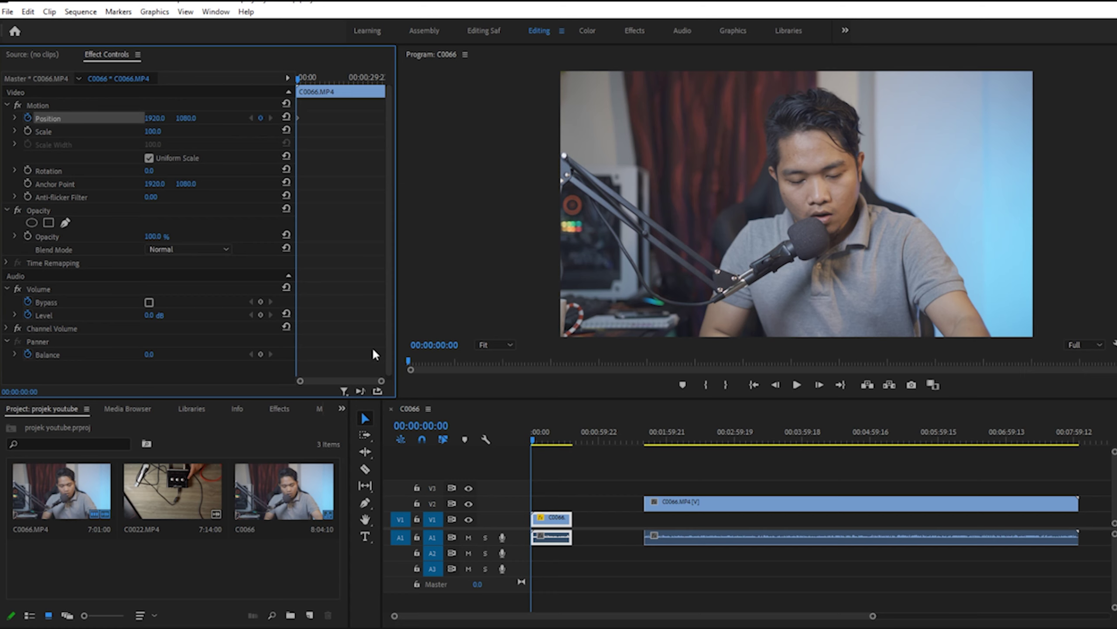
left_click(556, 440)
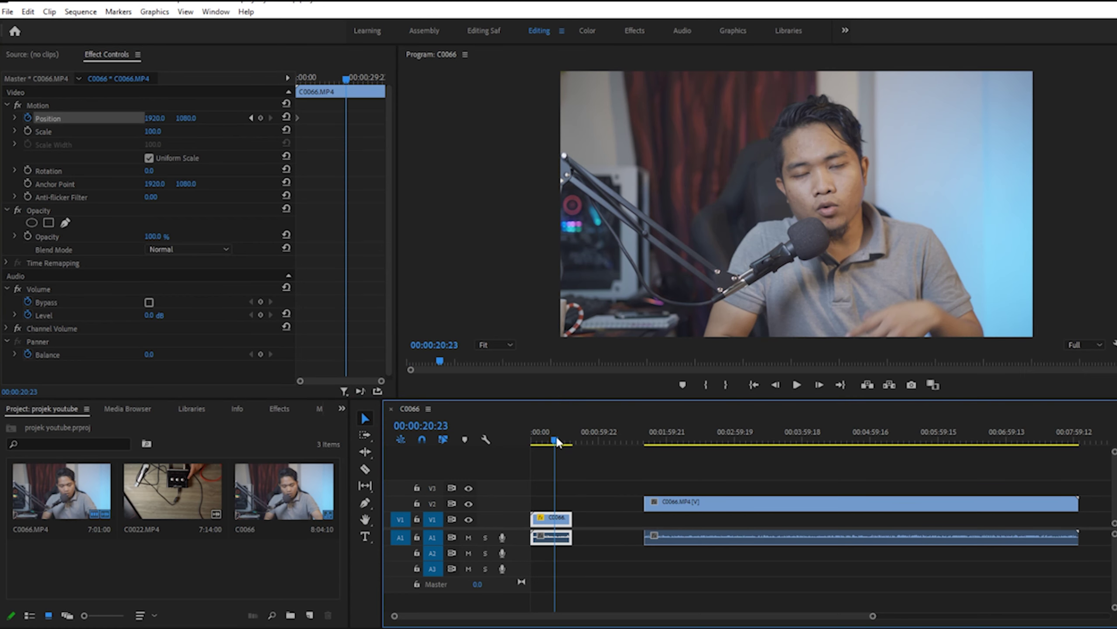
left_click_drag(155, 117, 370, 117)
left_click_drag(552, 433, 515, 439)
key("space")
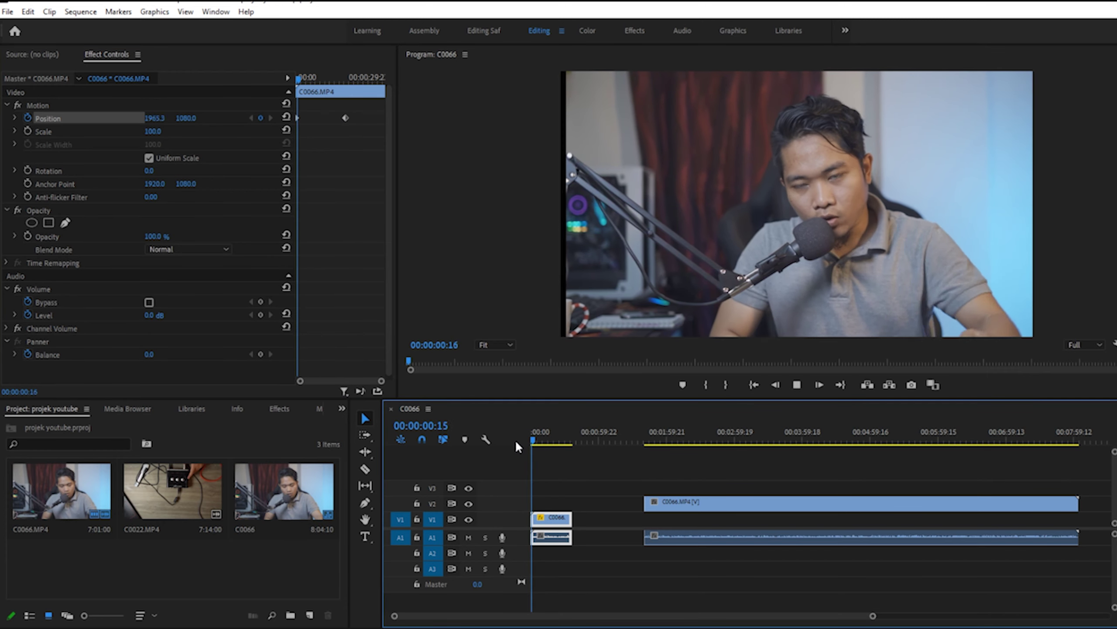
key("space")
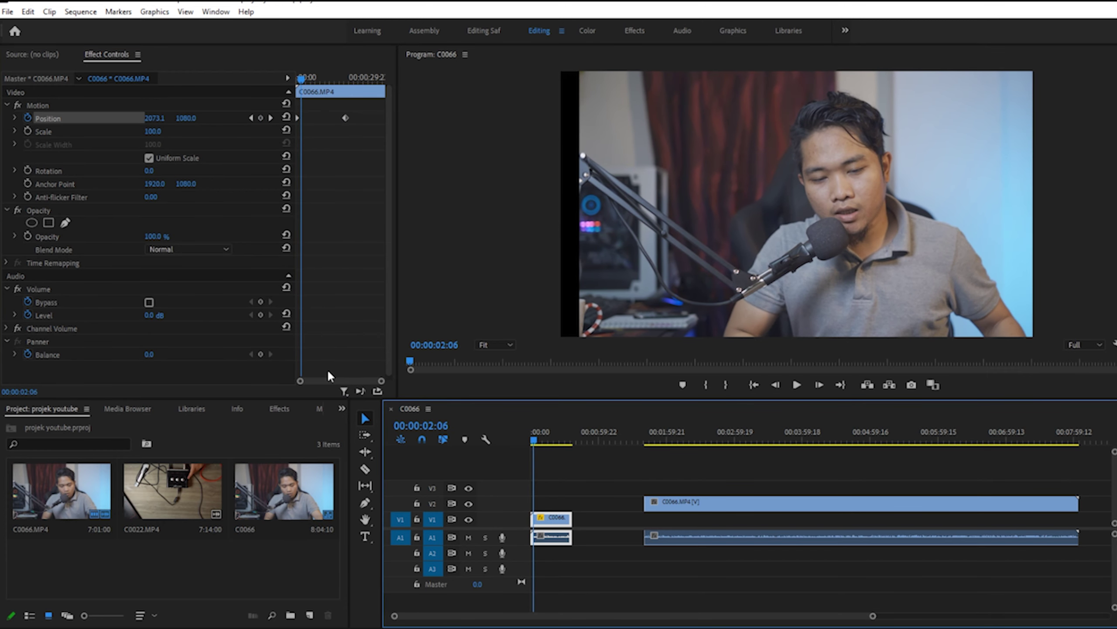
left_click(28, 118)
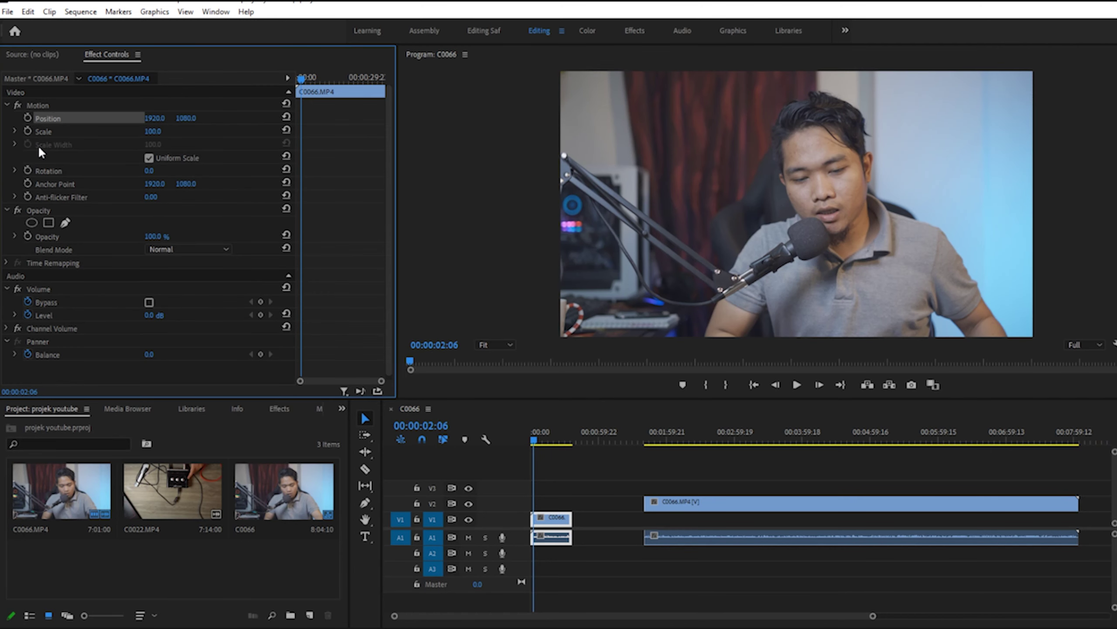
Split the first clip at about 00:00:19:20 and set the second piece's Scale to 200
key("ctrl+s")
left_click(554, 434)
key("ctrl+k")
left_click_drag(554, 435, 548, 436)
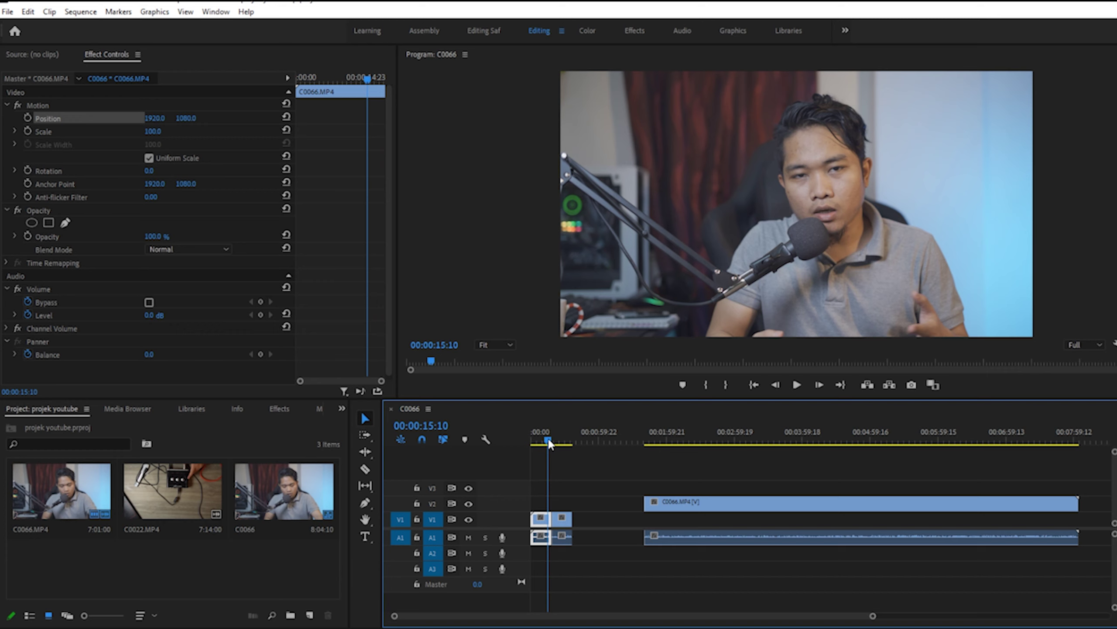
left_click_drag(548, 436, 553, 437)
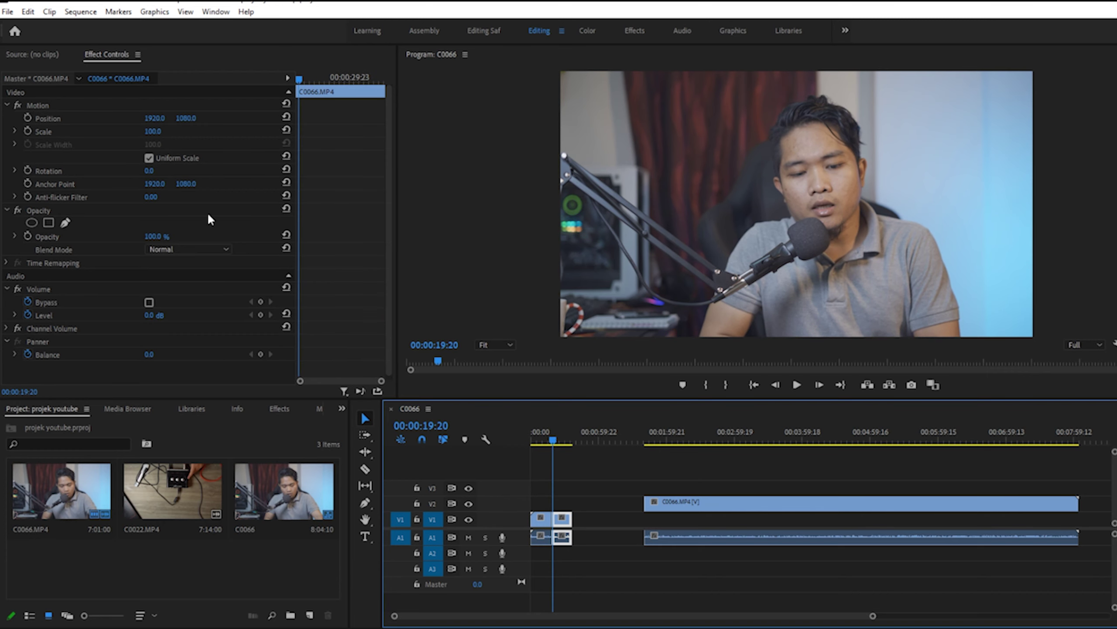
left_click(161, 132)
type("200")
key("Return")
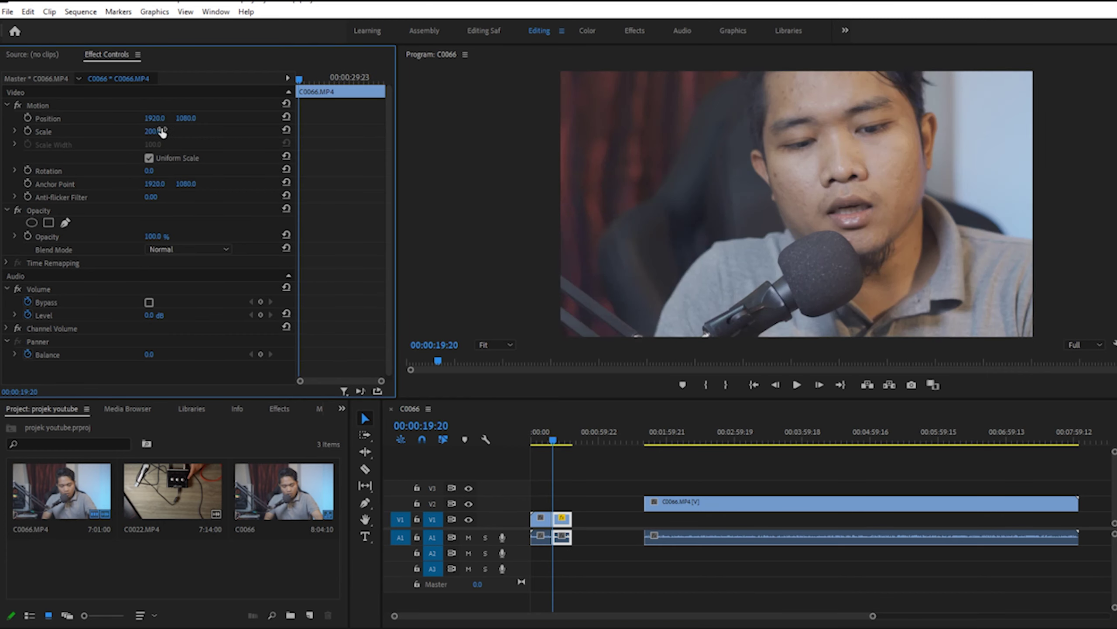
Preview playback across the zoomed cut, and undo the scaling and the split
left_click(550, 440)
key("space")
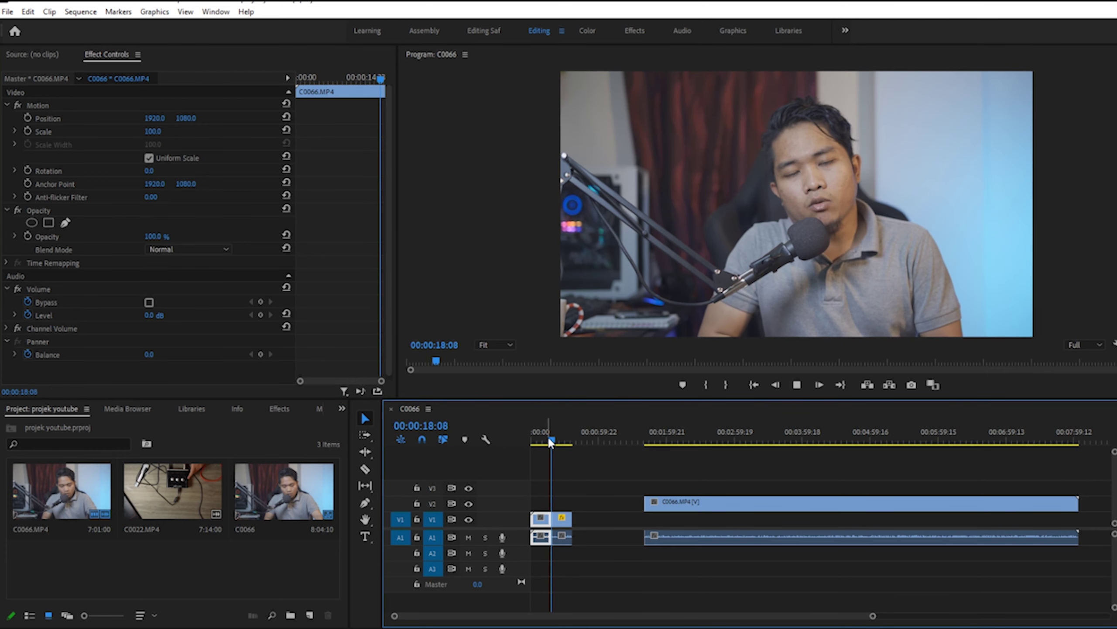
key("space")
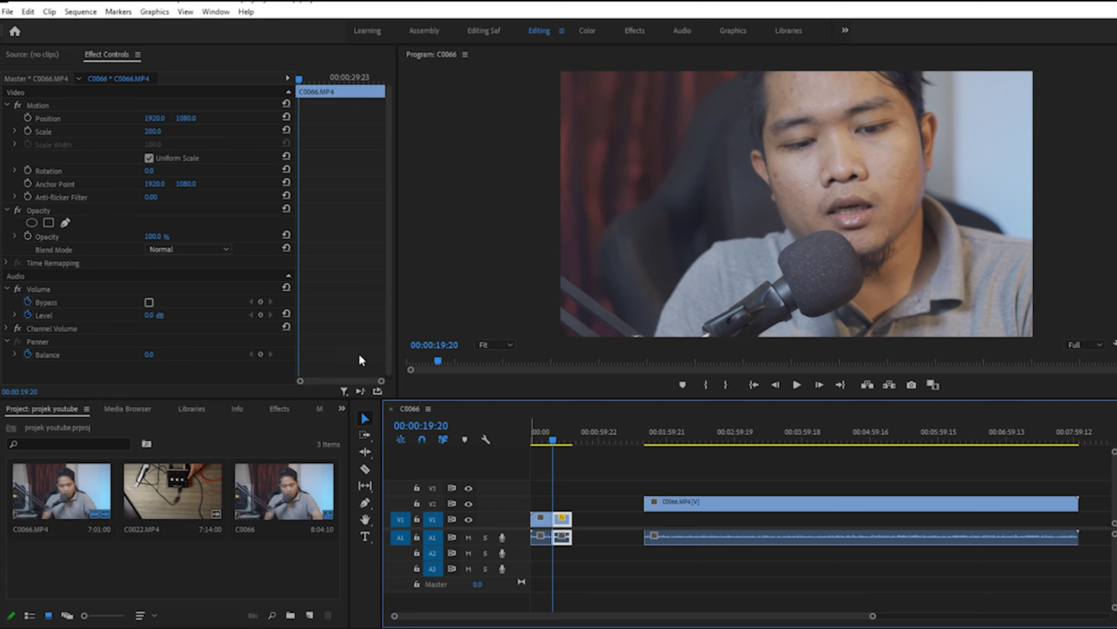
key("ctrl+z")
key("ctrl+z")
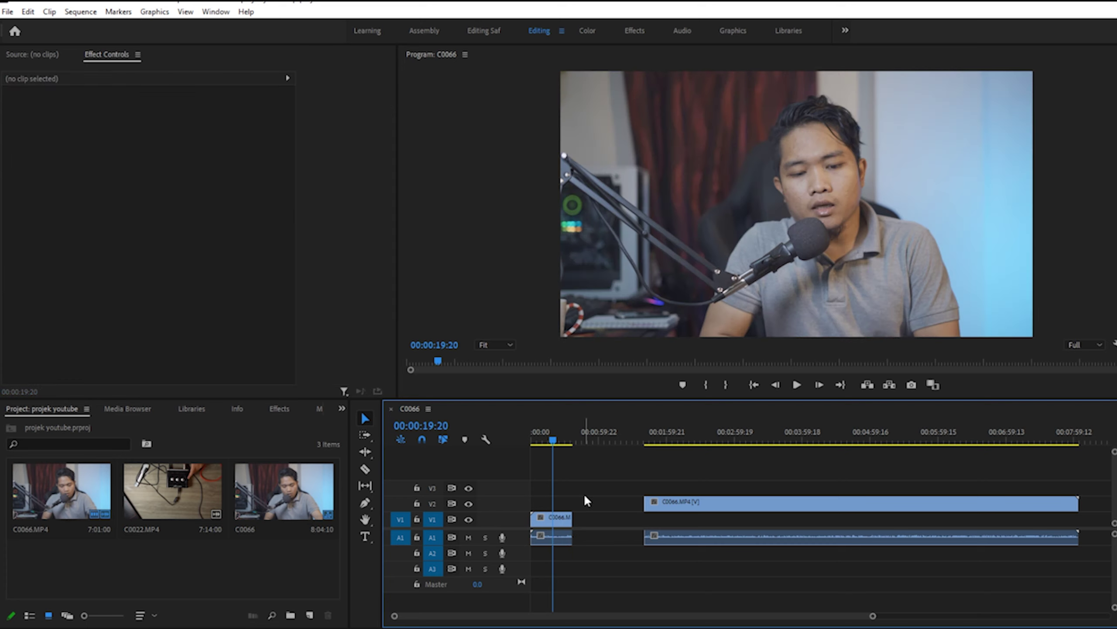
Try rotating the first clip by 90 and 180 degrees, and reset its Rotation
left_click(559, 520)
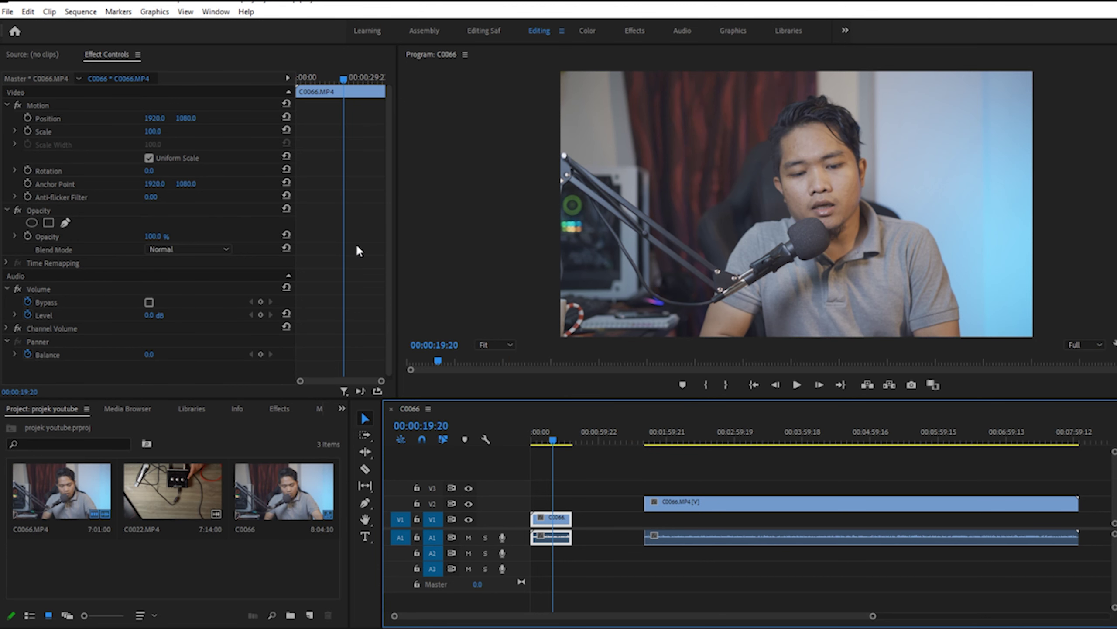
left_click(152, 171)
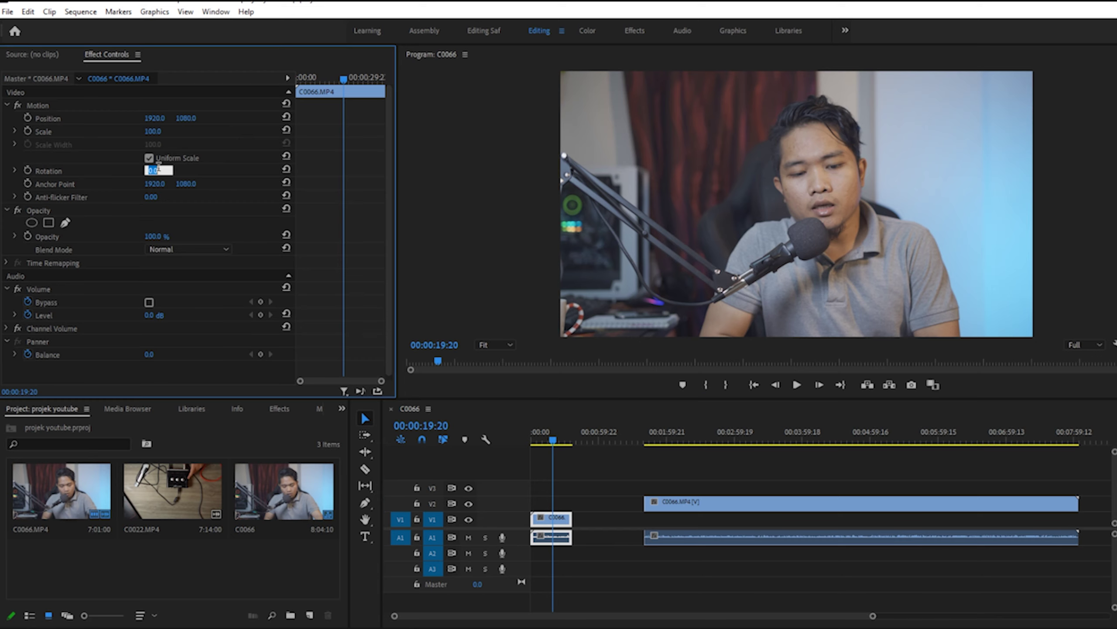
type("90")
key("Return")
left_click(154, 171)
type("180")
key("Return")
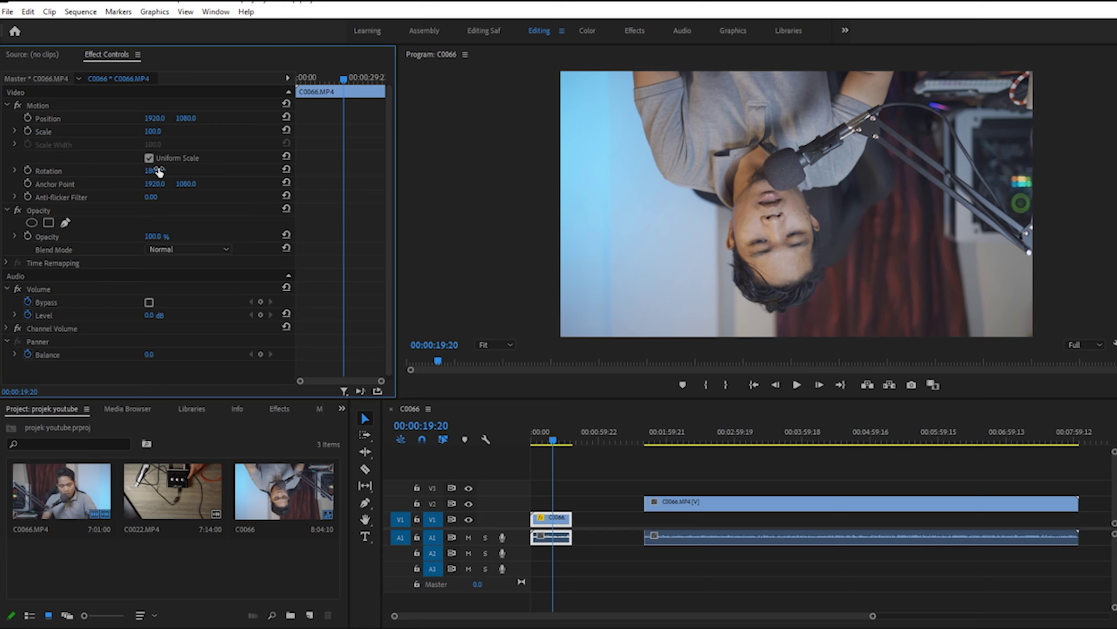
left_click(159, 169)
left_click(286, 169)
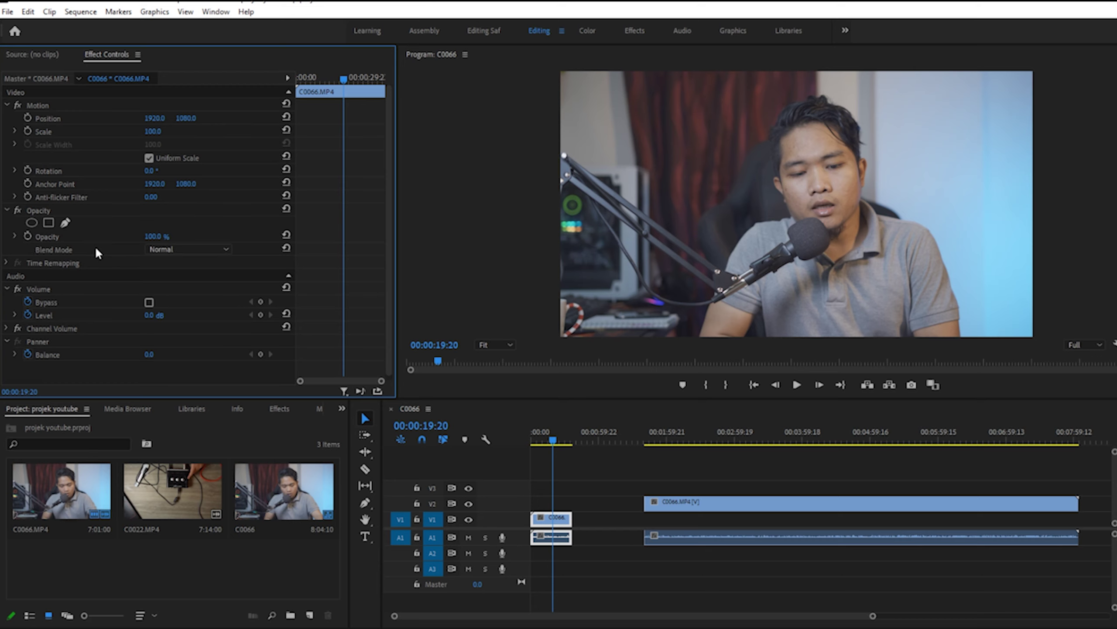
Replace the clip on V2 with C0022.MP4, starting at 00:00:20:23 so that it overlaps the end of the first clip
left_click_drag(671, 511, 579, 506)
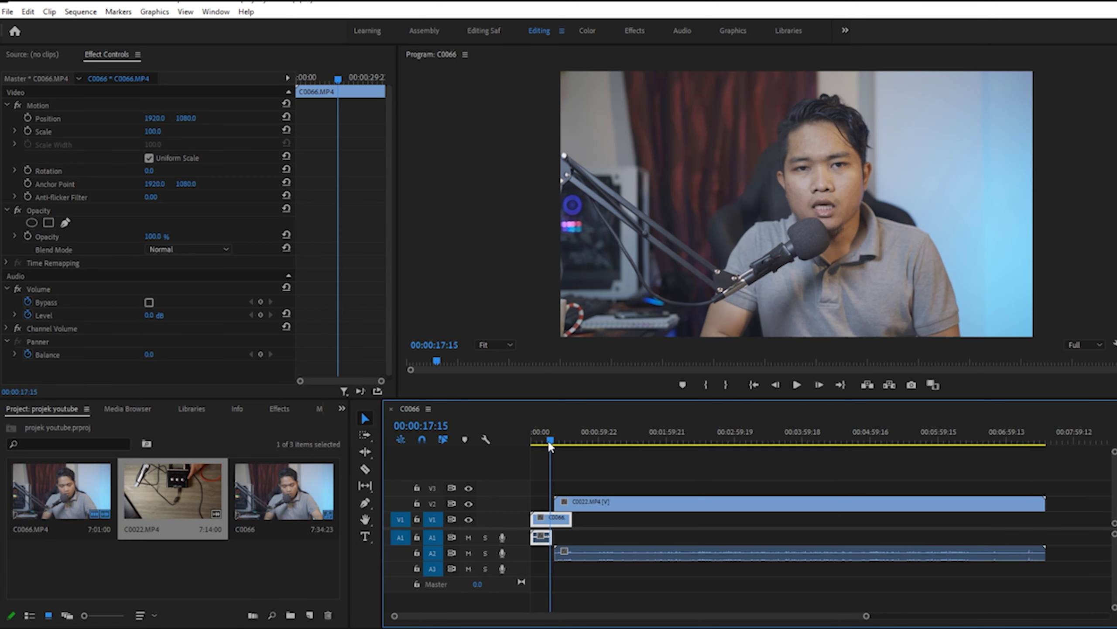
left_click_drag(551, 440, 554, 447)
left_click(592, 506)
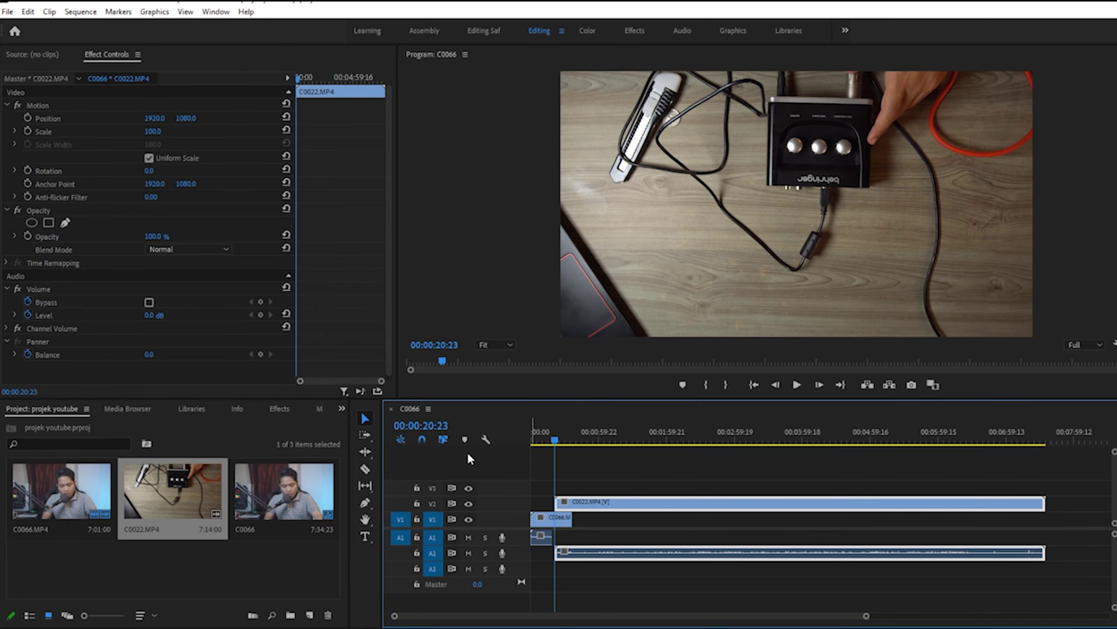
Keyframe C0022.MP4's Opacity from 0% at 00:00:20:23 to 100% at 00:00:34:04
left_click(29, 236)
left_click_drag(163, 237, 162, 237)
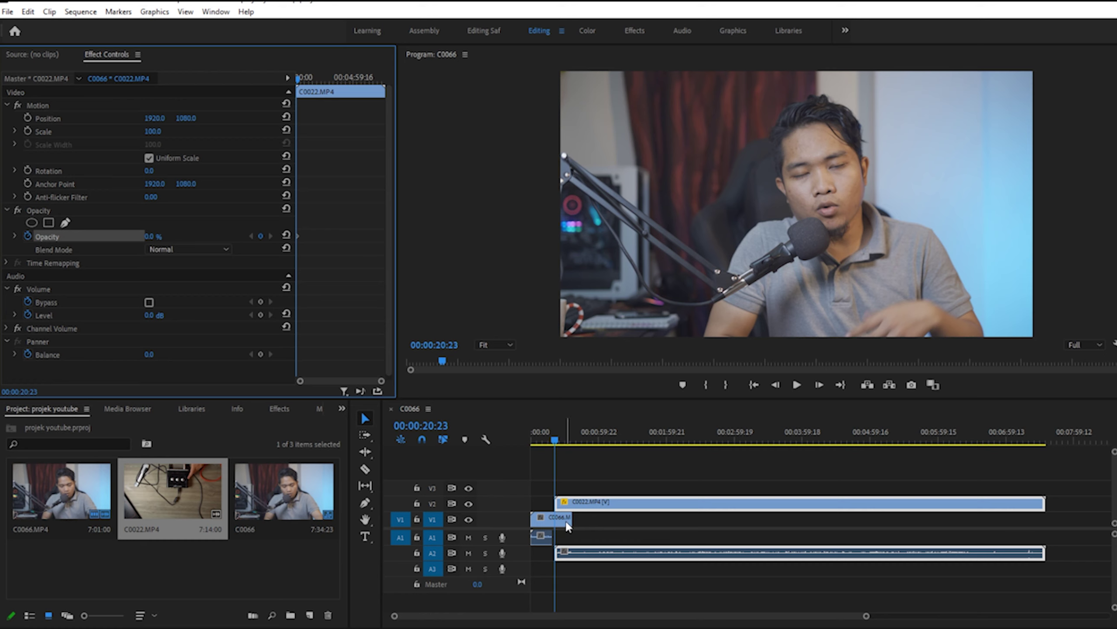
left_click(568, 431)
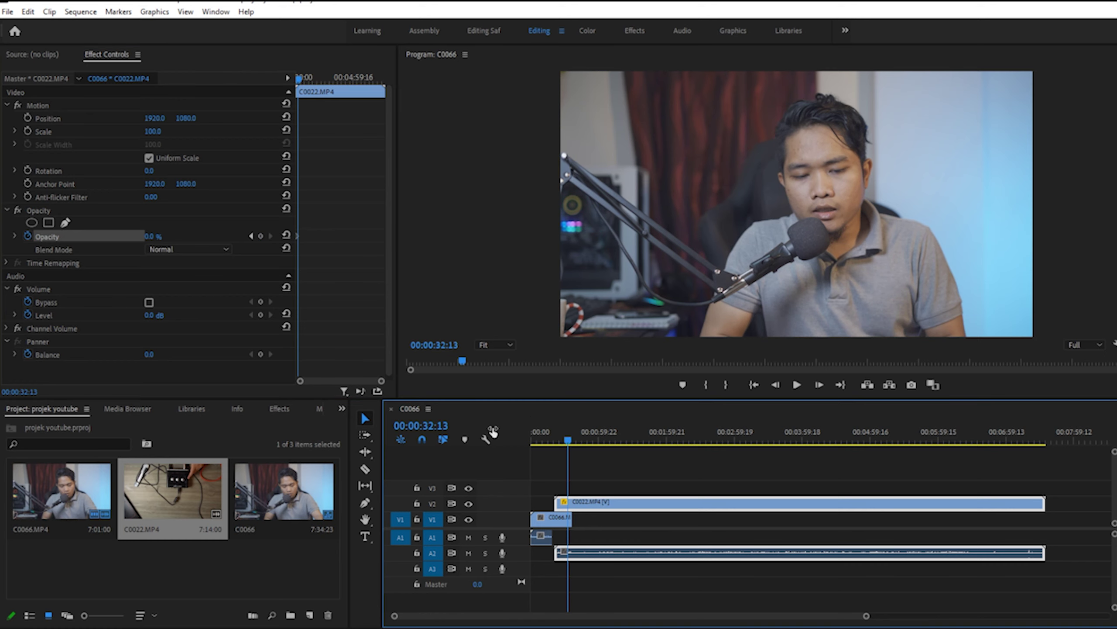
left_click(161, 236)
type("100")
key("Return")
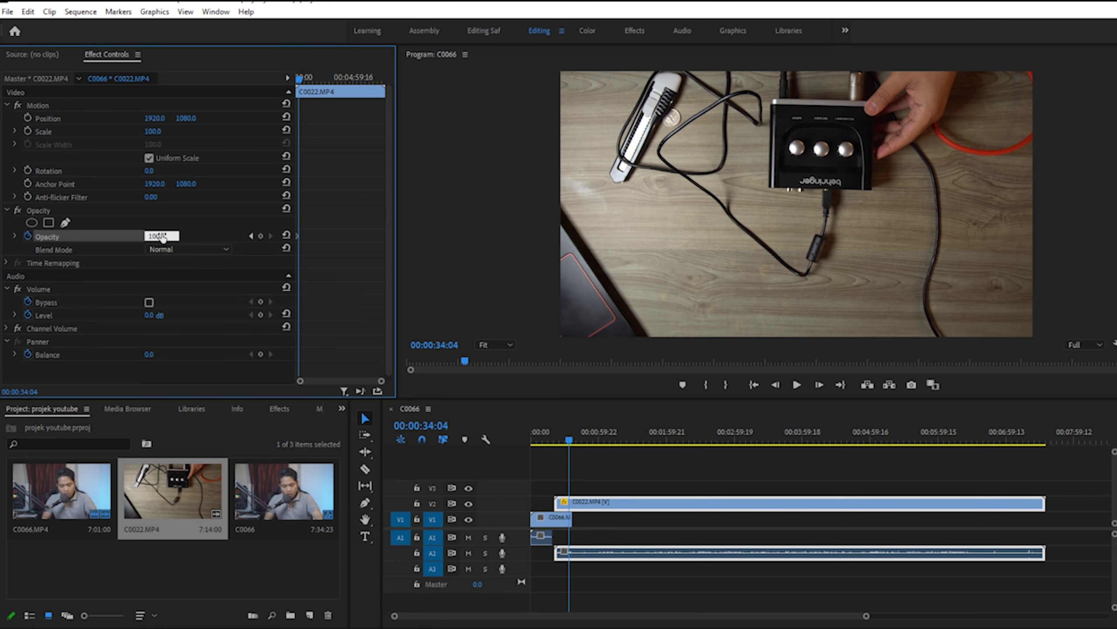
Mute audio track A2 and play the opacity fade from the start of C0022.MP4
left_click(468, 552)
left_click_drag(562, 434, 554, 435)
key("space")
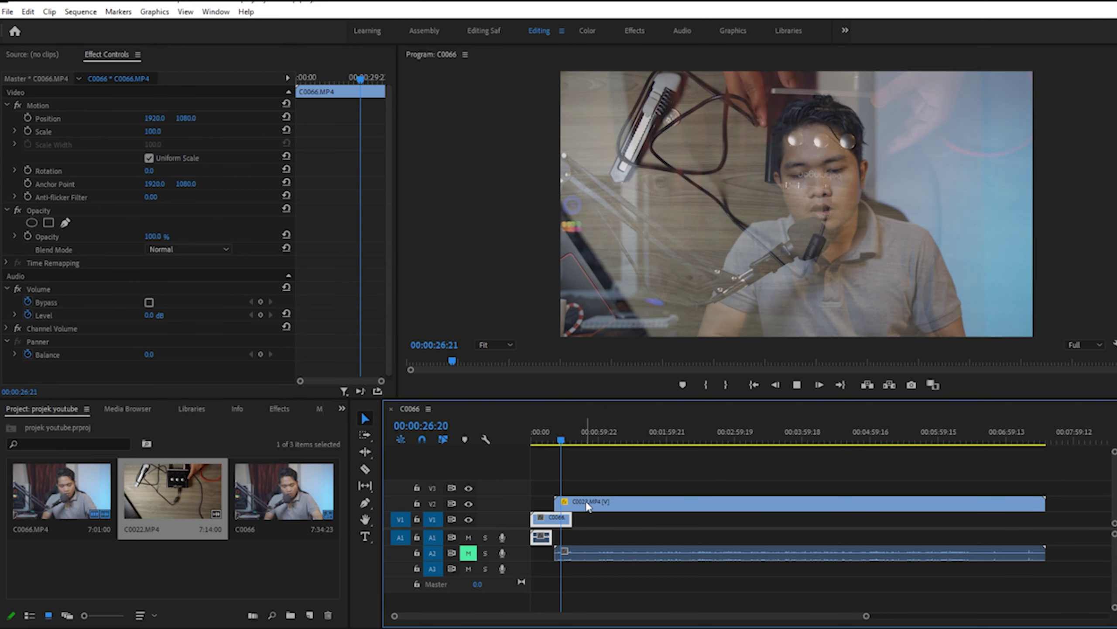
Shorten the fade by moving C0022.MP4's 100% opacity keyframe to about 00:00:24:22, and preview it
left_click(567, 503)
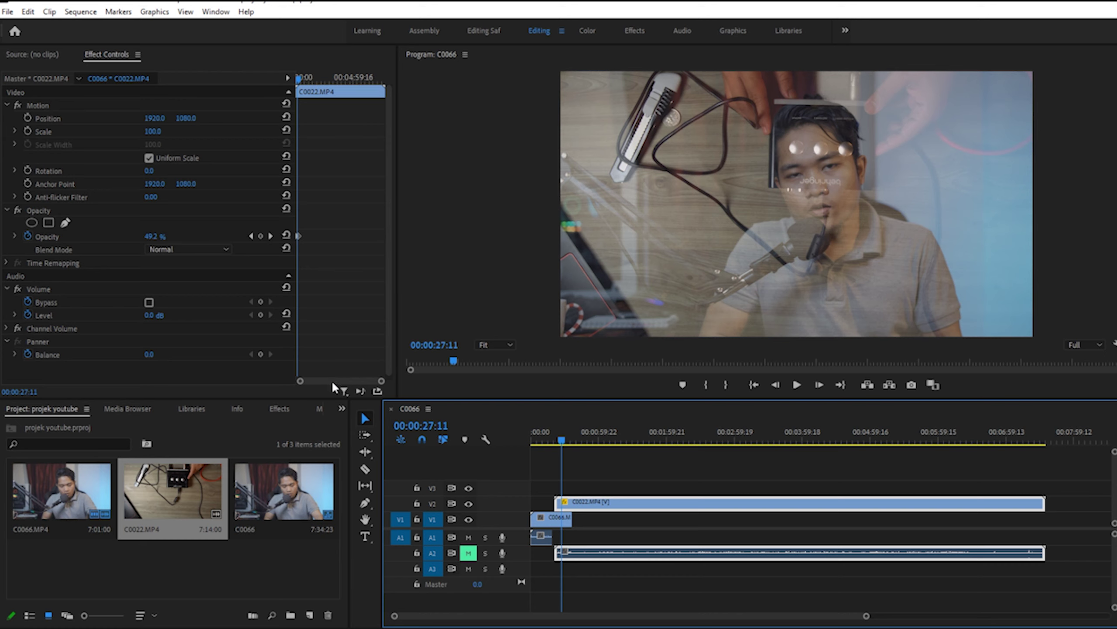
left_click_drag(382, 381, 360, 387)
left_click_drag(366, 236, 317, 236)
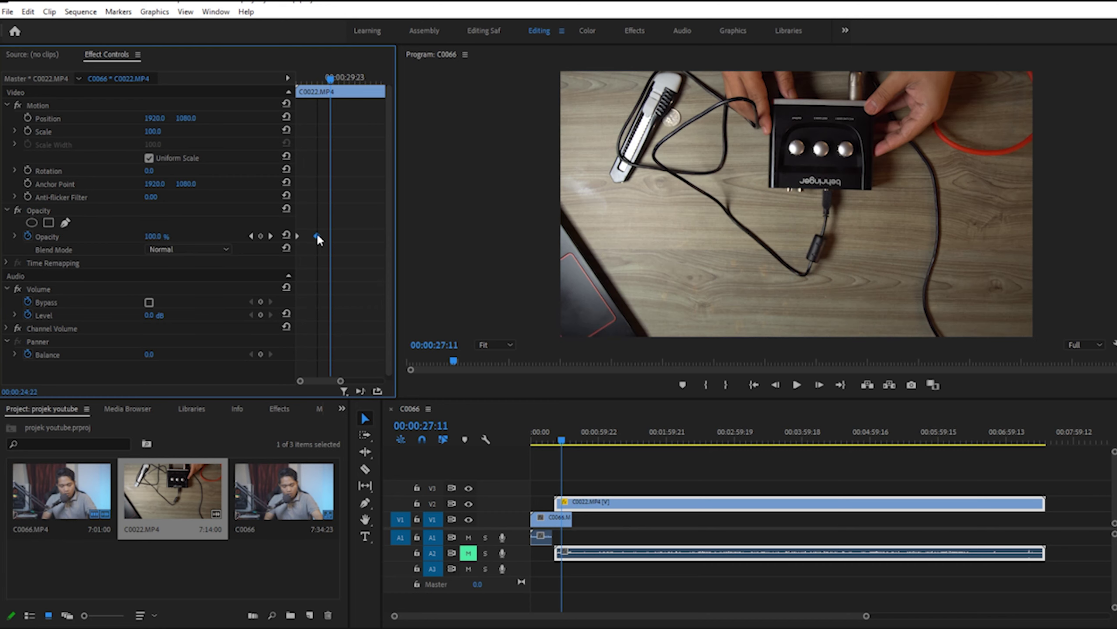
left_click_drag(562, 438, 556, 433)
key("space")
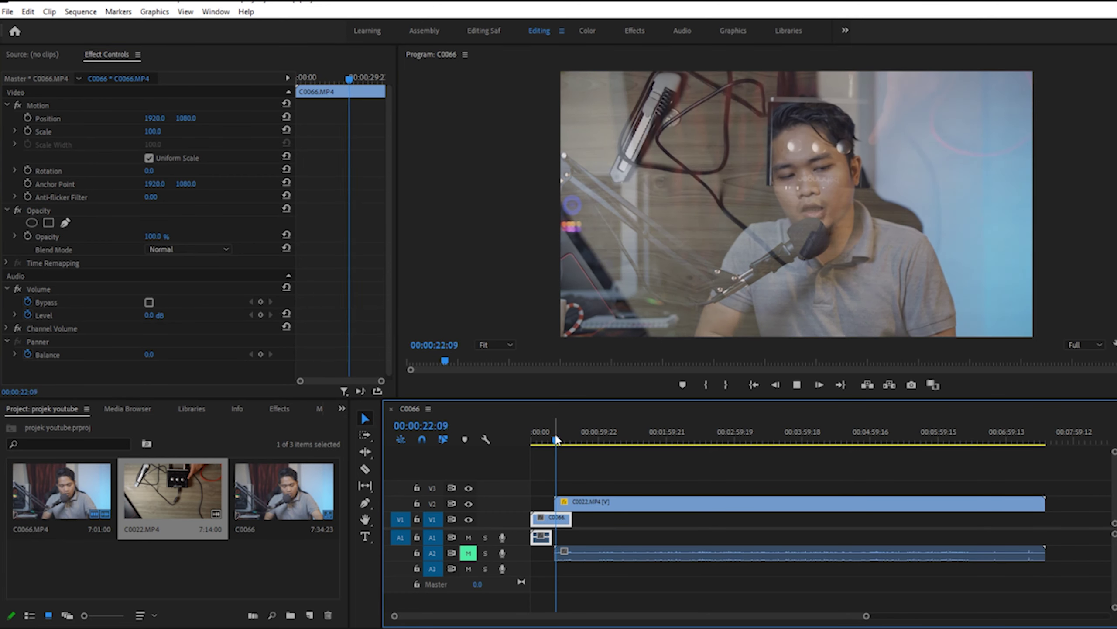
key("space")
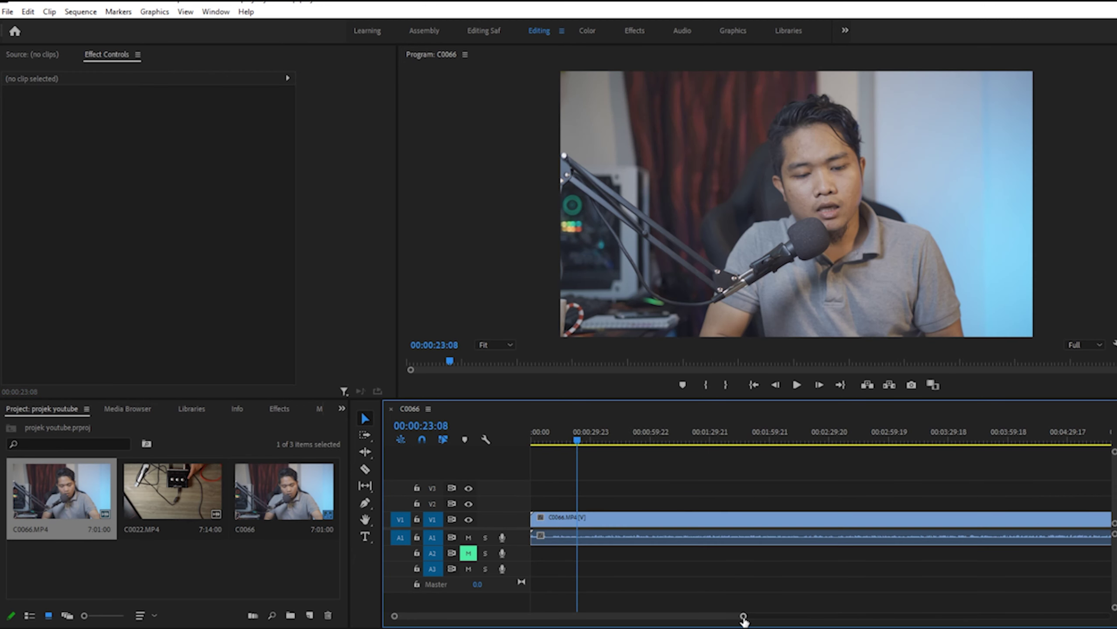
Split the full-length C0066.MP4 clip at four points, including 00:00:23:08, 00:01:53:05 and 00:02:45:01
left_click_drag(743, 617, 844, 615)
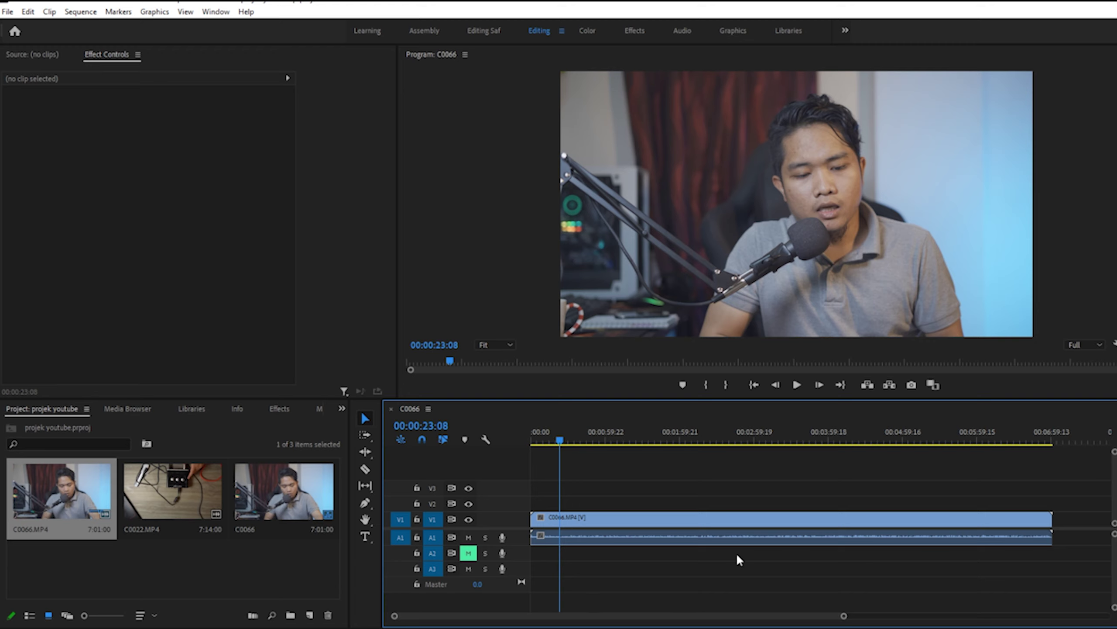
key("ctrl+k")
left_click(601, 524)
left_click(628, 436)
key("ctrl+k")
left_click(670, 437)
key("ctrl+k")
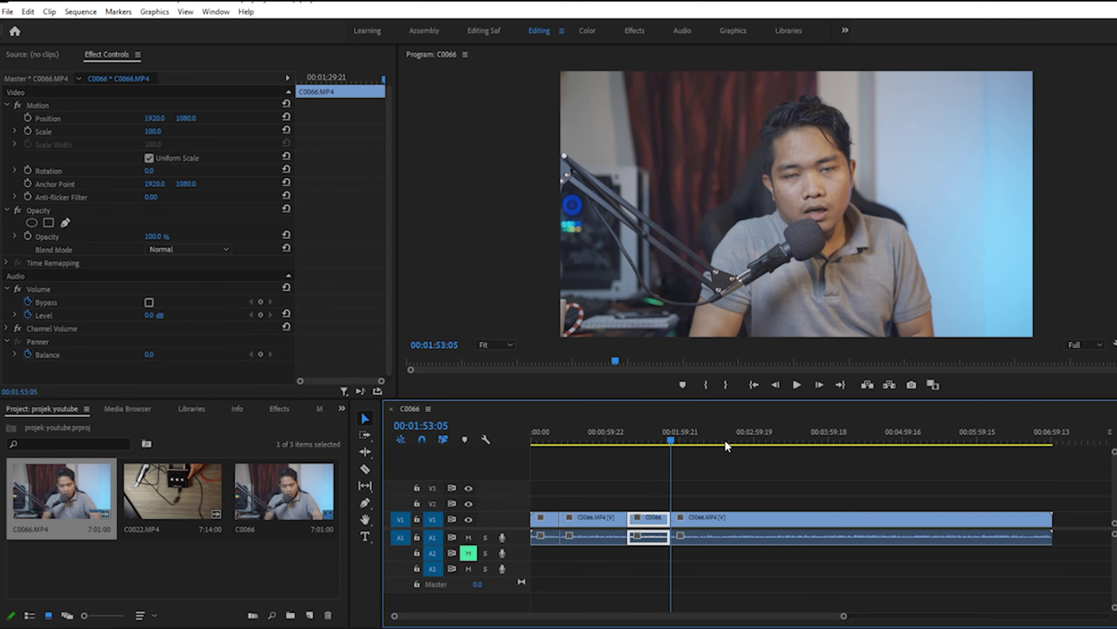
left_click(734, 439)
key("ctrl+k")
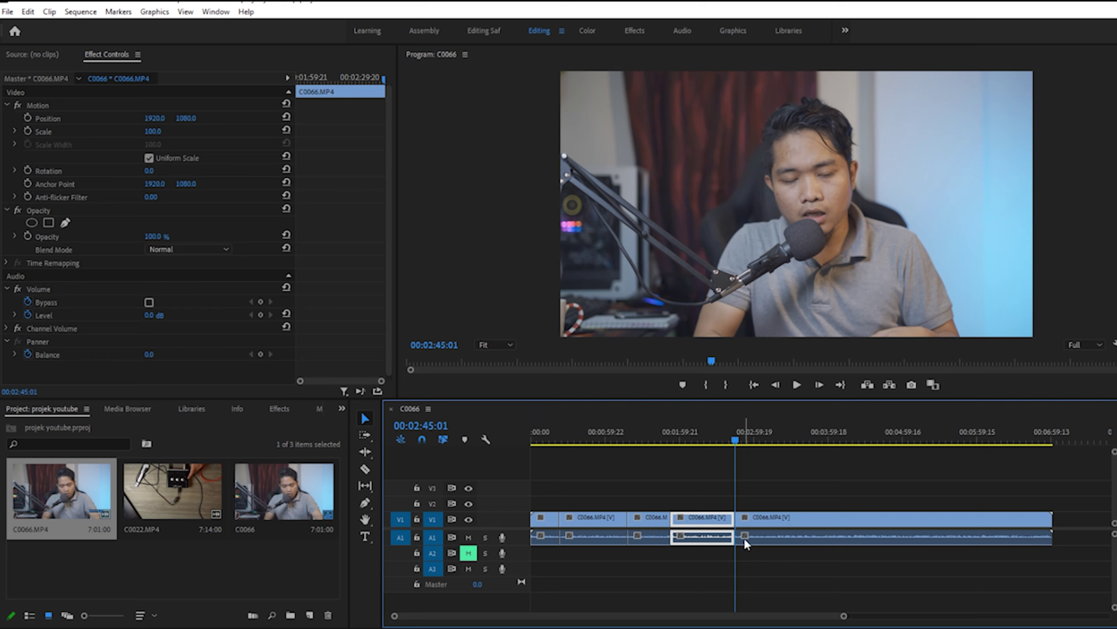
Undo the four cuts, select the whole C0066.MP4 clip and place the playhead at 00:00:51:08
key("ctrl+z")
key("ctrl+z")
key("ctrl+z")
key("ctrl+z")
left_click(625, 519)
left_click(595, 432)
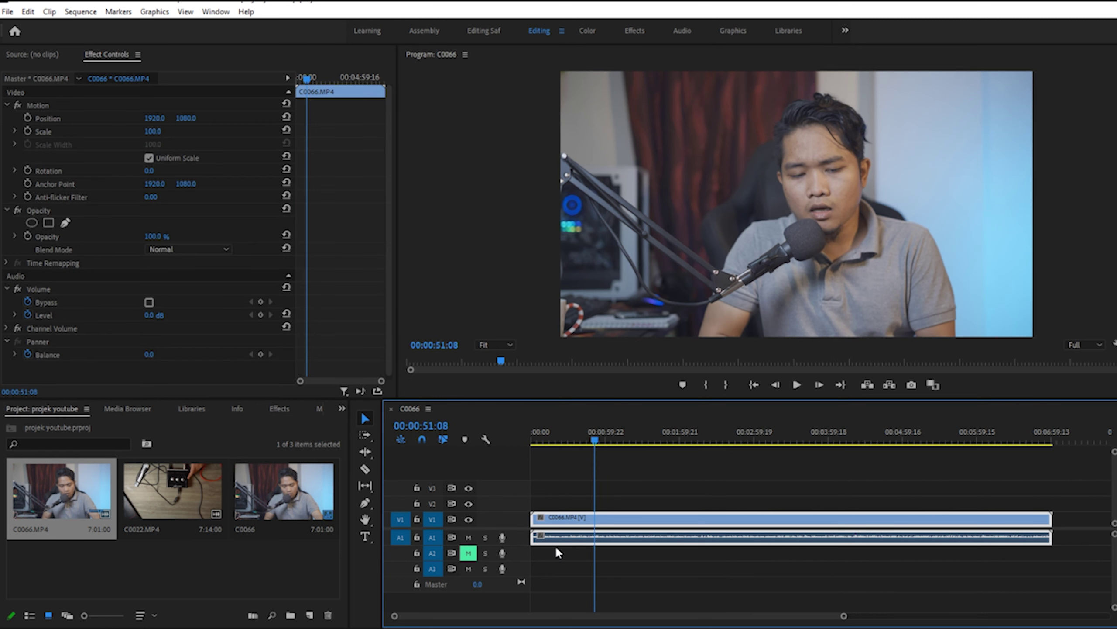
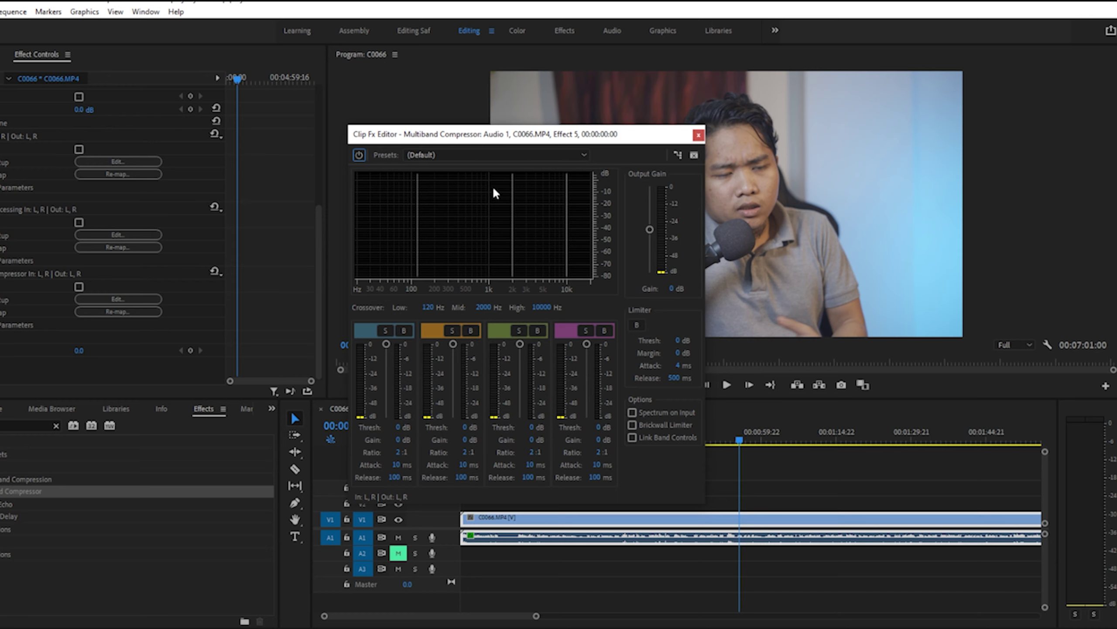
Apply the Broadcast preset to C0066.MP4's Multiband Compressor, preview the audio, close the effect editor and clear the effects search
left_click(493, 155)
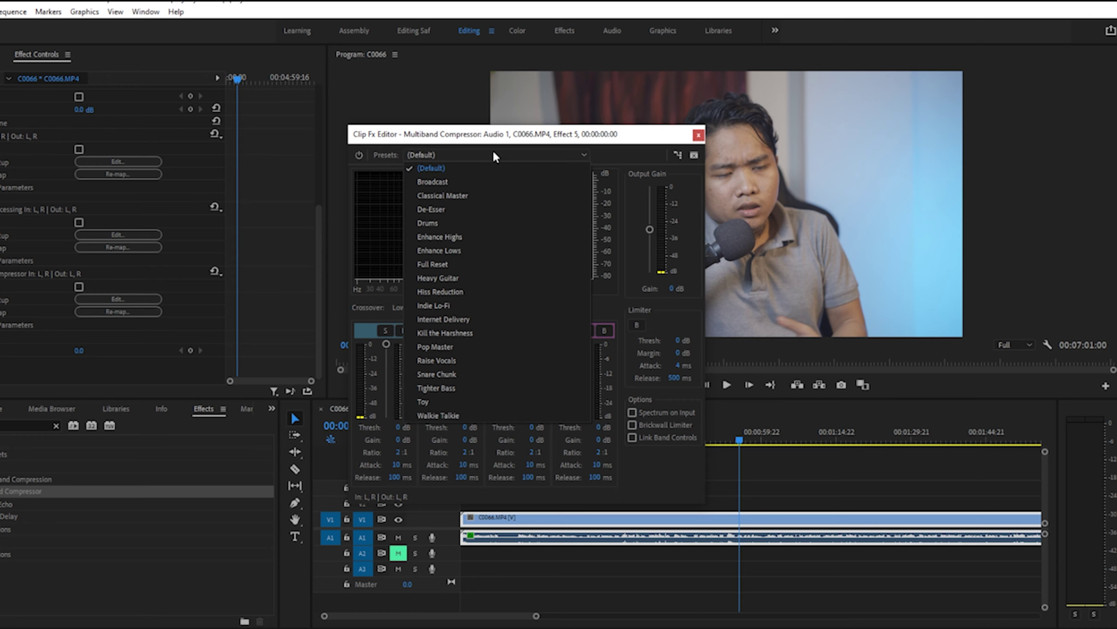
left_click(471, 182)
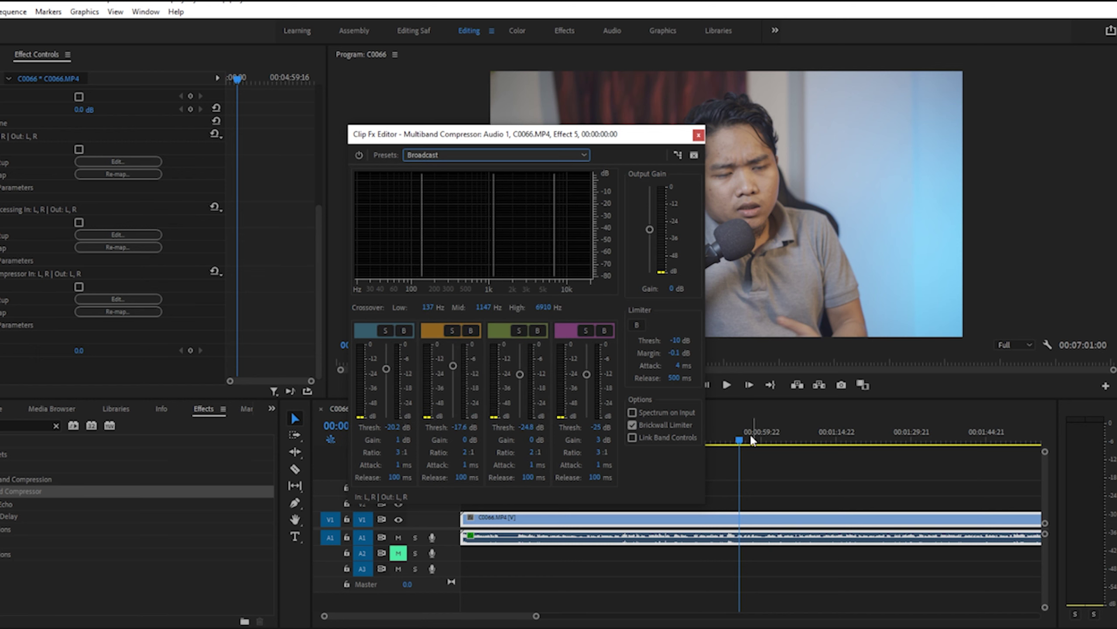
left_click_drag(735, 440, 718, 441)
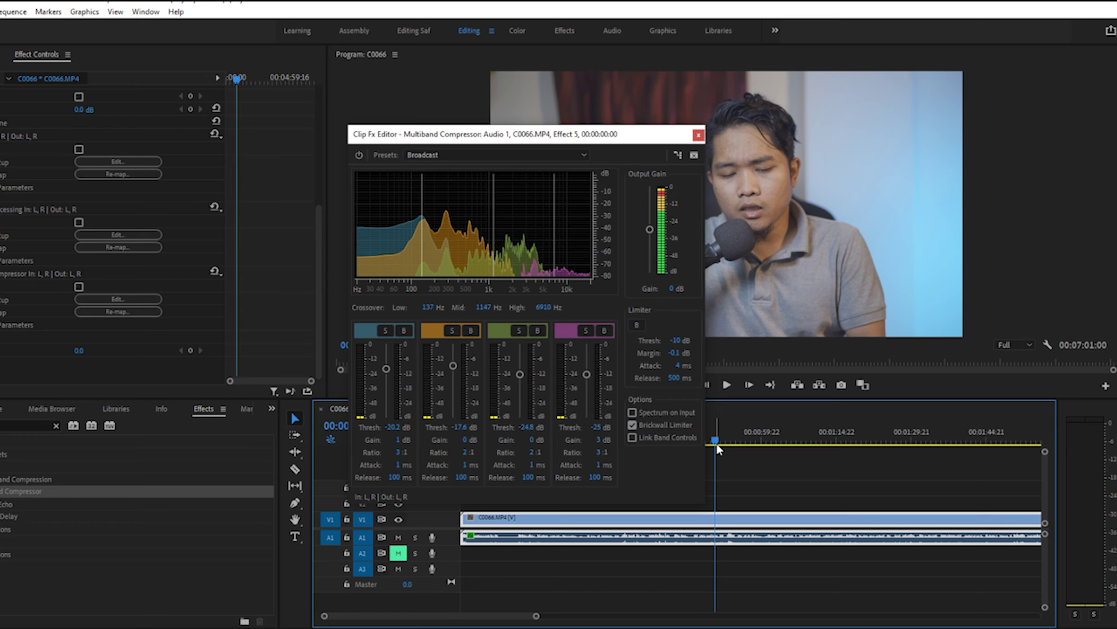
key("space")
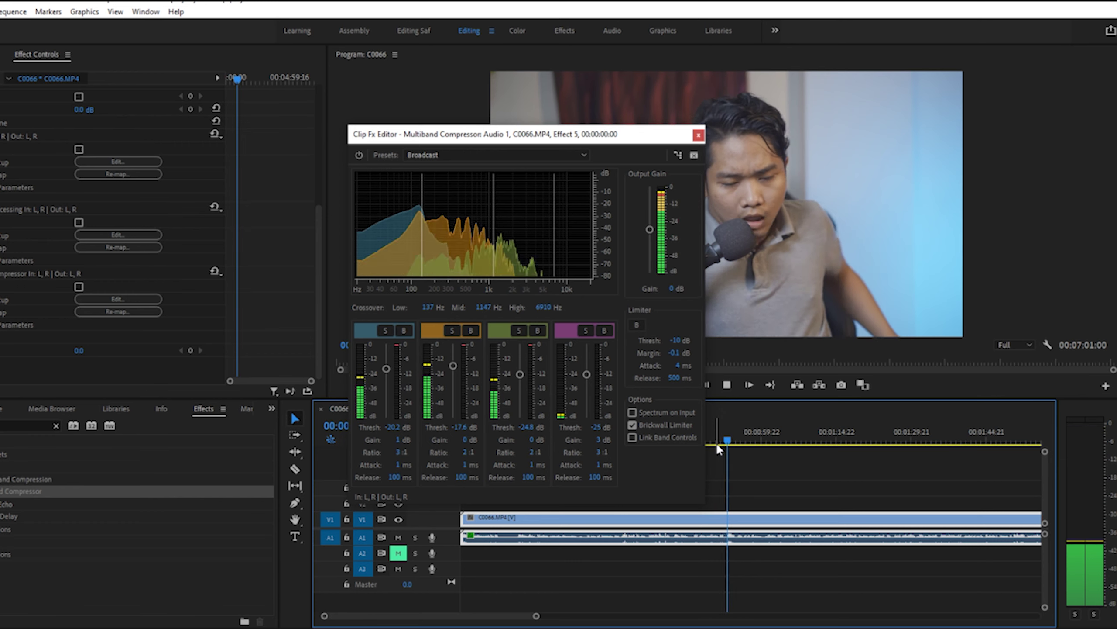
left_click(238, 264)
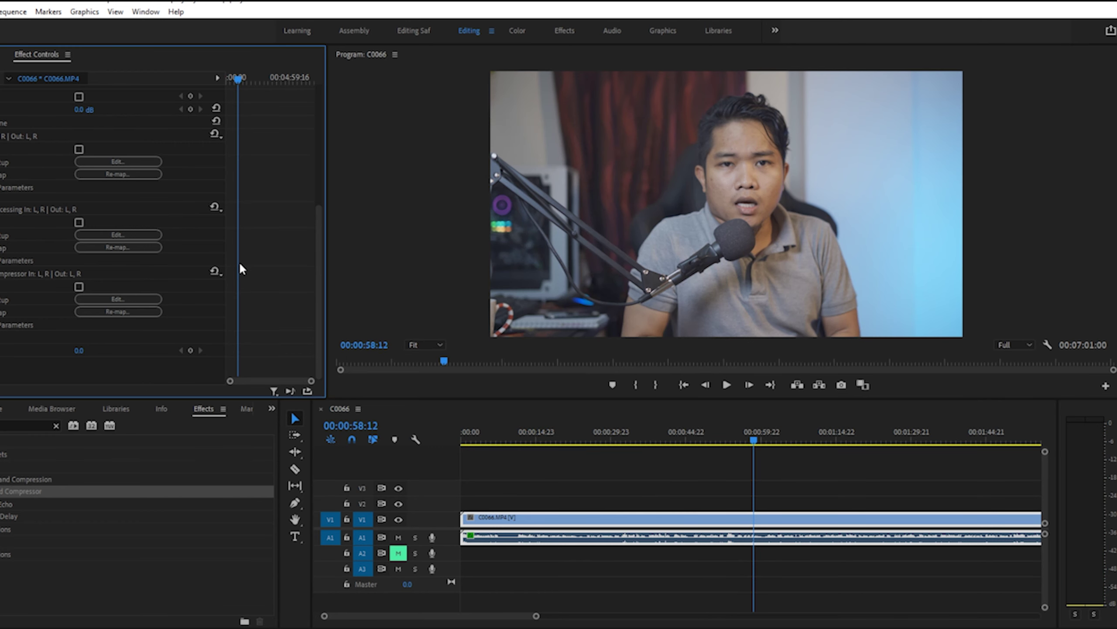
left_click(56, 425)
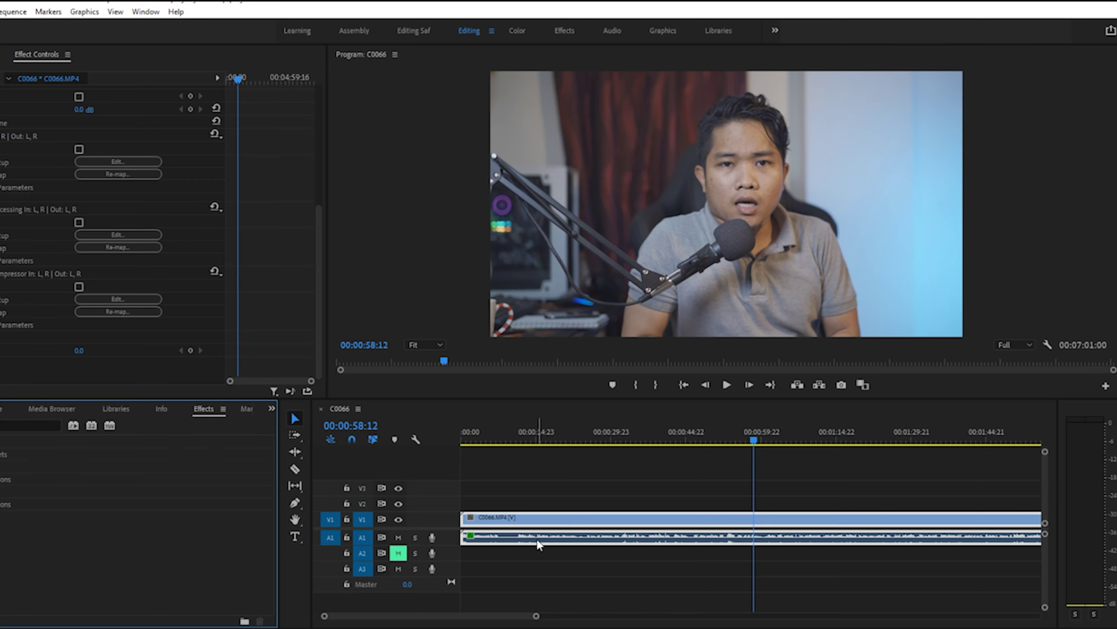
Split C0066.MP4 at 00:00:58:12 and ripple-trim about 1 min 20 s from the start of the second piece
left_click_drag(536, 615, 646, 616)
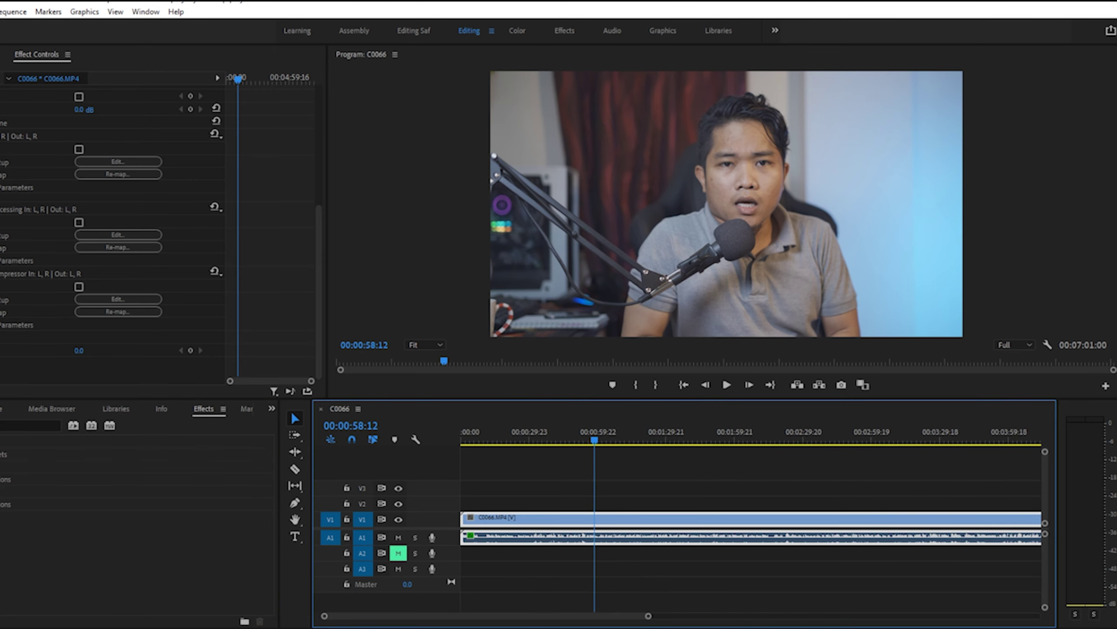
scroll(119, 368, "up", 5)
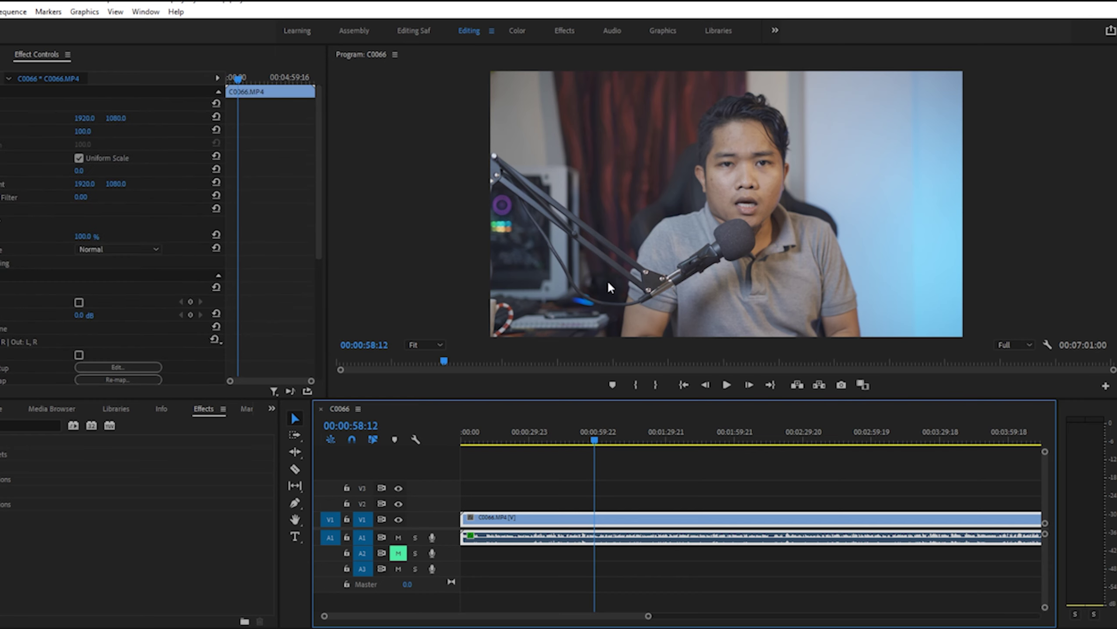
key("shift+1")
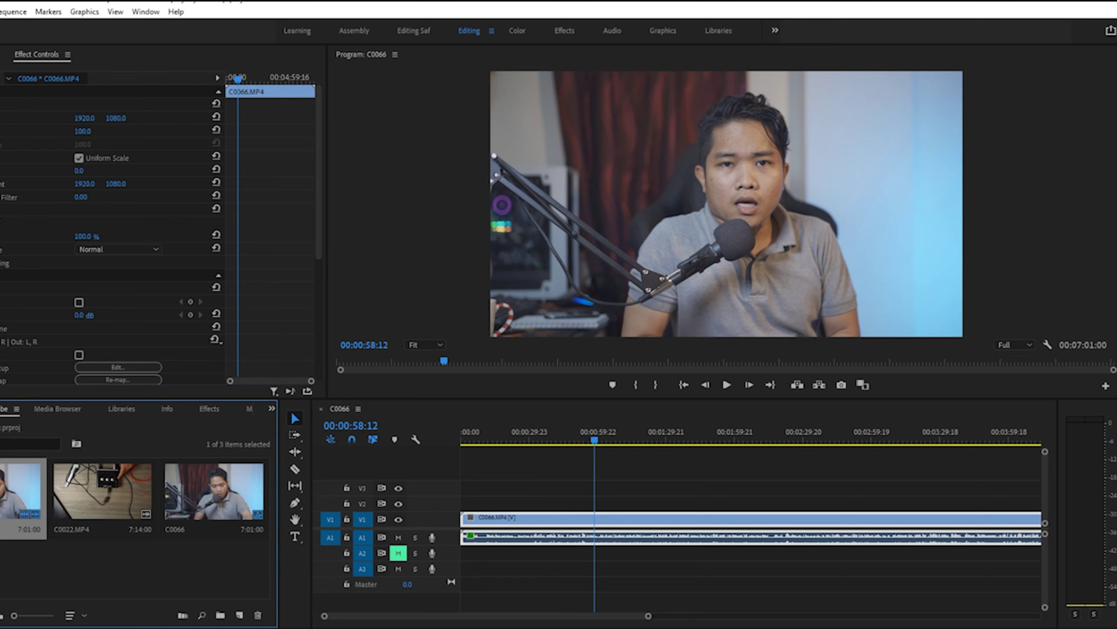
left_click_drag(648, 615, 739, 618)
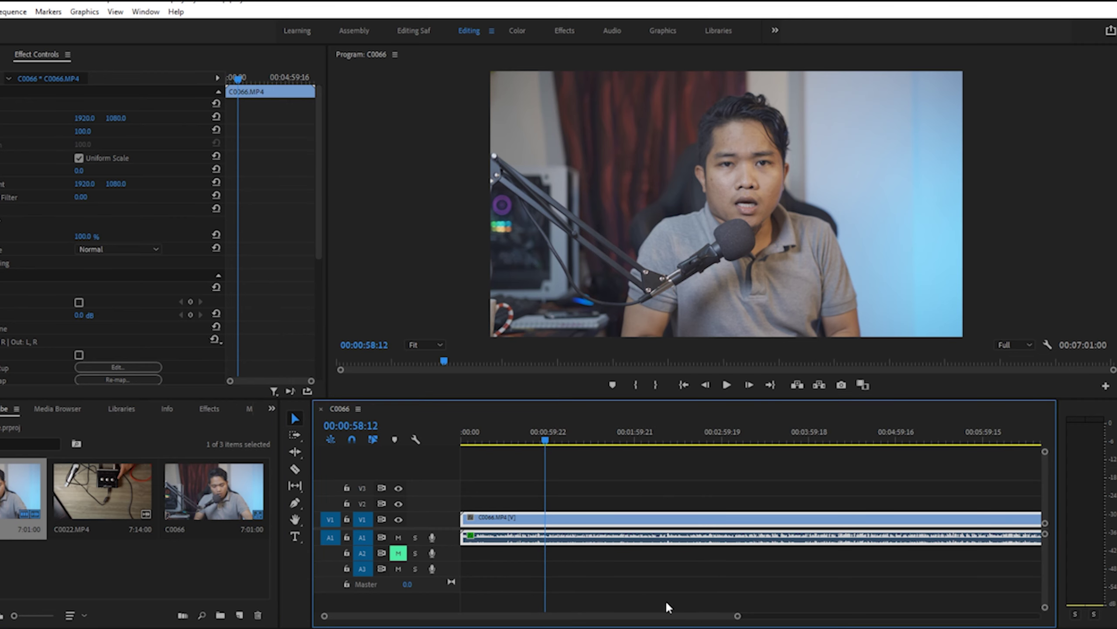
key("ctrl+k")
left_click(664, 444)
key("q")
Split the second C0066.MP4 piece at 00:02:12:12 and two further points, and place the playhead at 00:00:32:17
left_click(655, 438)
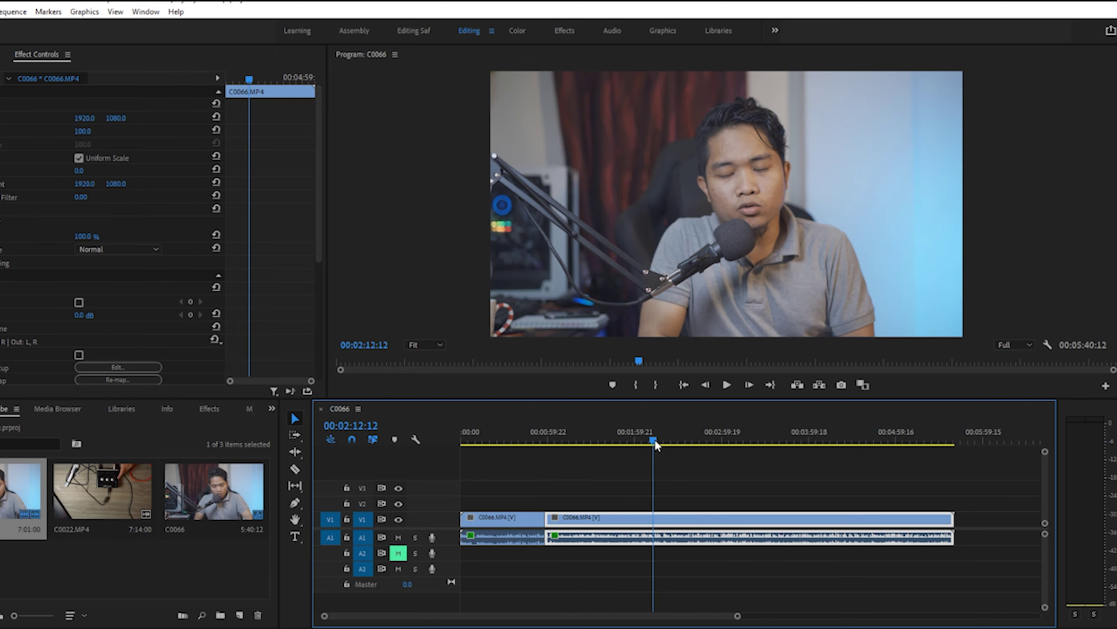
key("ctrl+k")
left_click(696, 438)
key("ctrl+k")
left_click(757, 439)
key("ctrl+k")
left_click(508, 438)
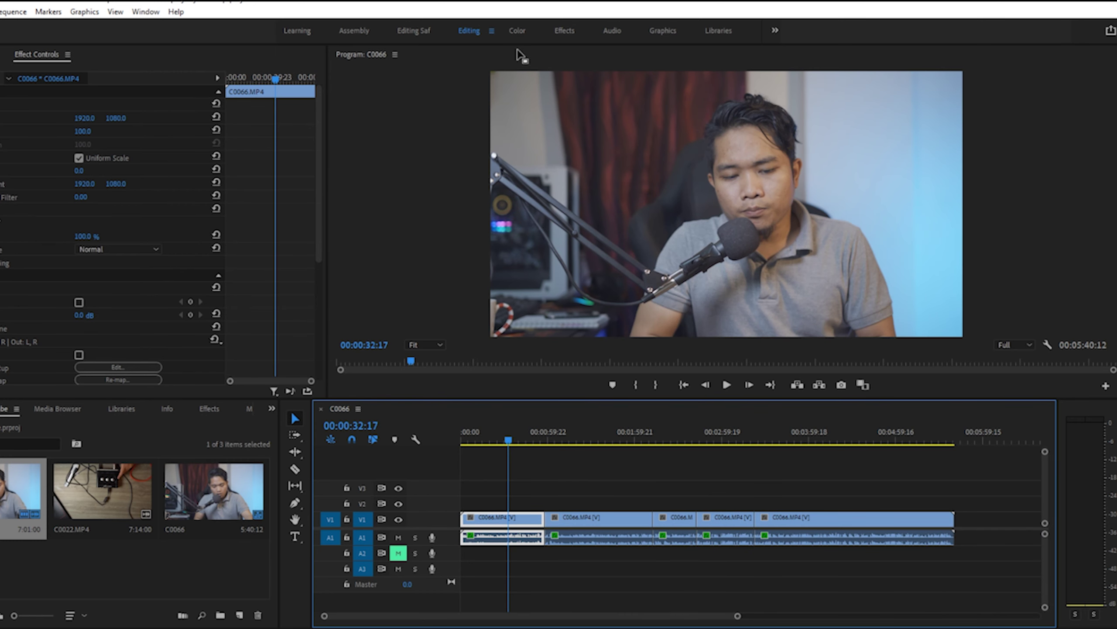
Switch to the Color workspace and create a 3840 by 2160 adjustment layer at 23.976 fps with square pixels
left_click(518, 31)
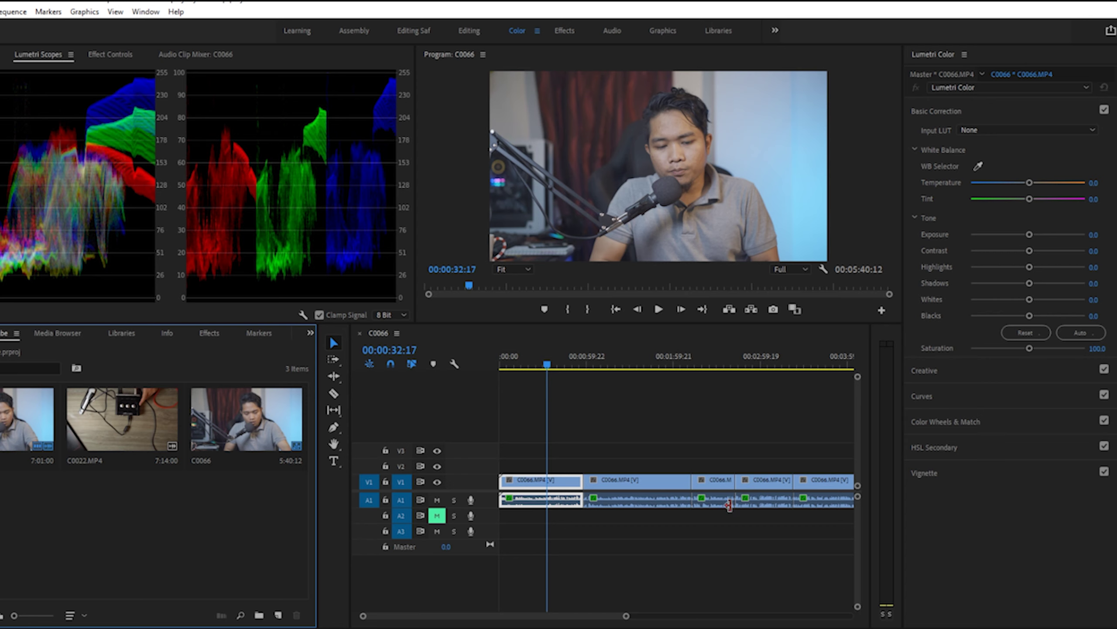
left_click_drag(626, 615, 721, 616)
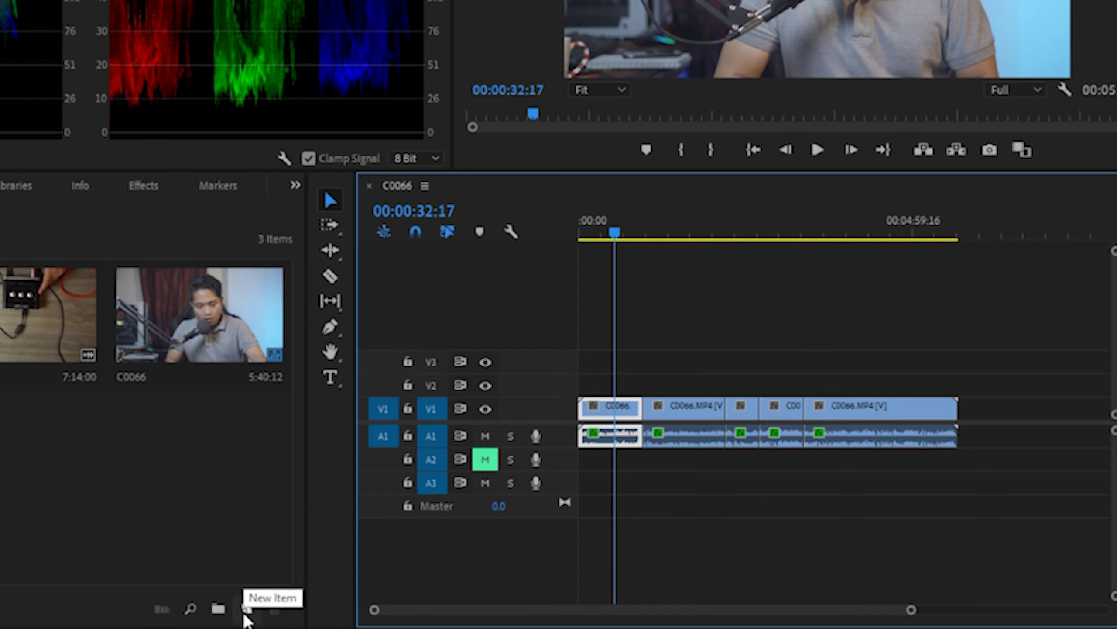
left_click(278, 617)
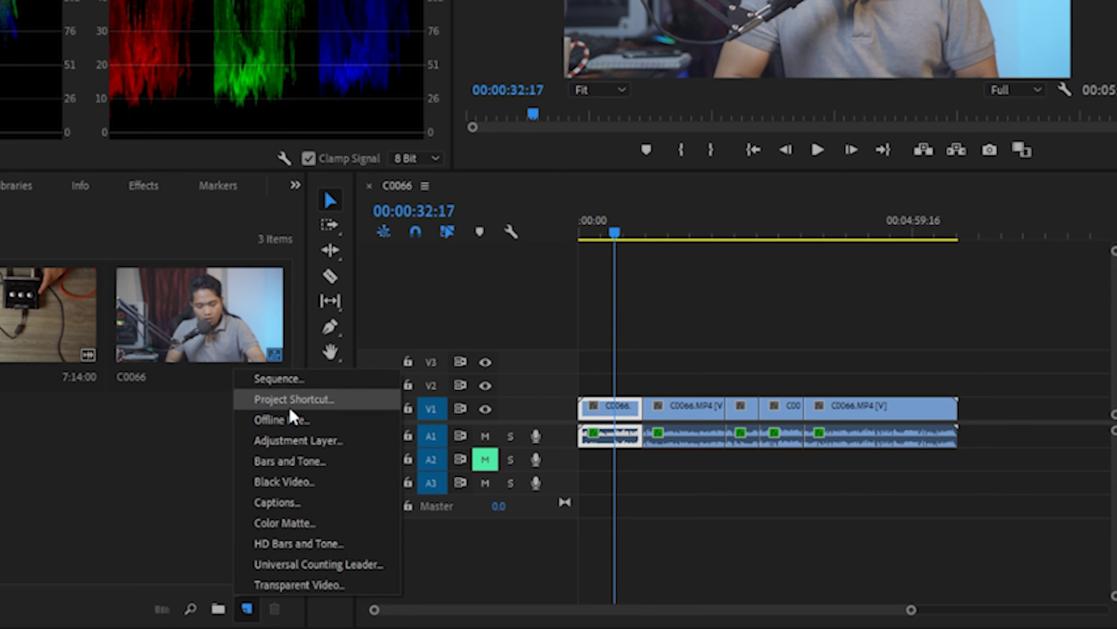
left_click(298, 440)
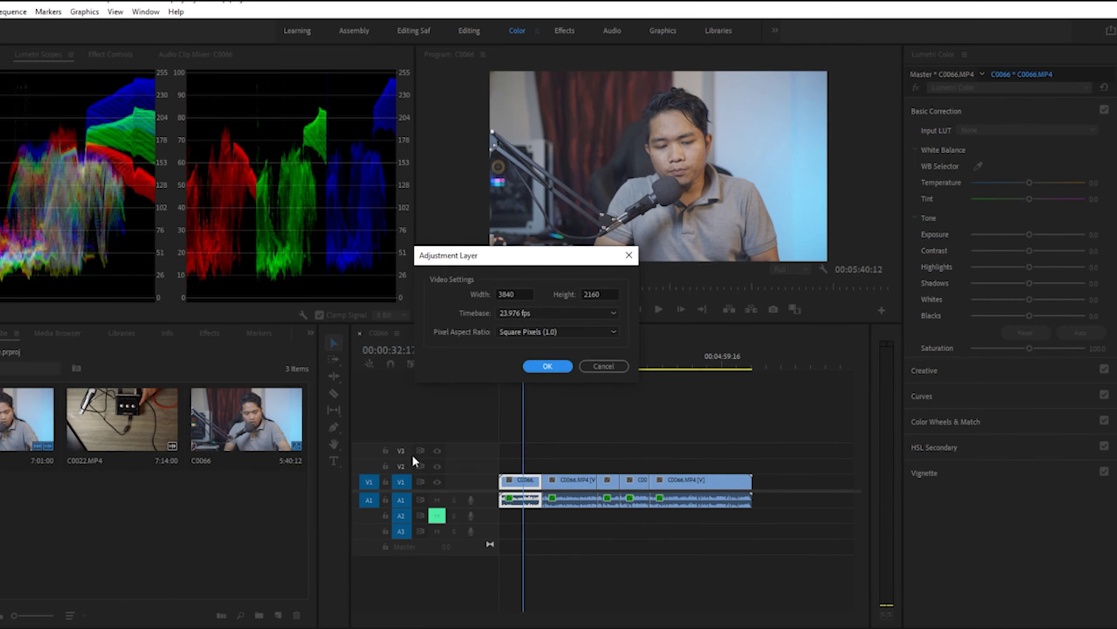
left_click(547, 367)
Place the adjustment layer on track V2 at the sequence's start and extend it to the end of the last C0066.MP4 piece
left_click_drag(25, 511, 501, 465)
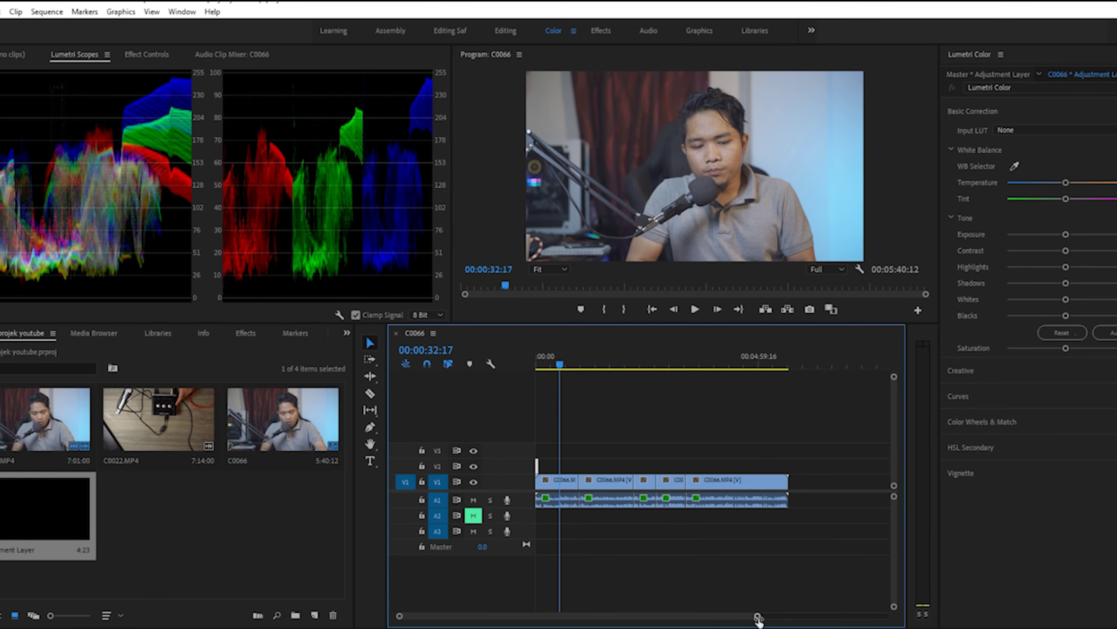
left_click_drag(758, 619, 610, 617)
left_click_drag(538, 465, 732, 466)
left_click_drag(610, 616, 729, 617)
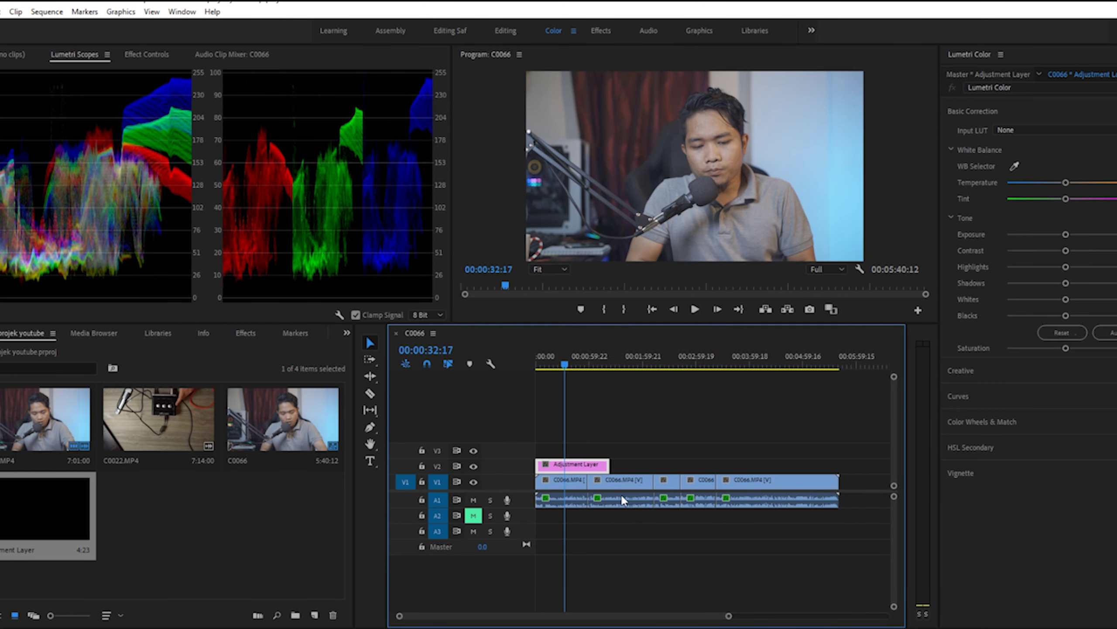
left_click_drag(608, 466, 838, 466)
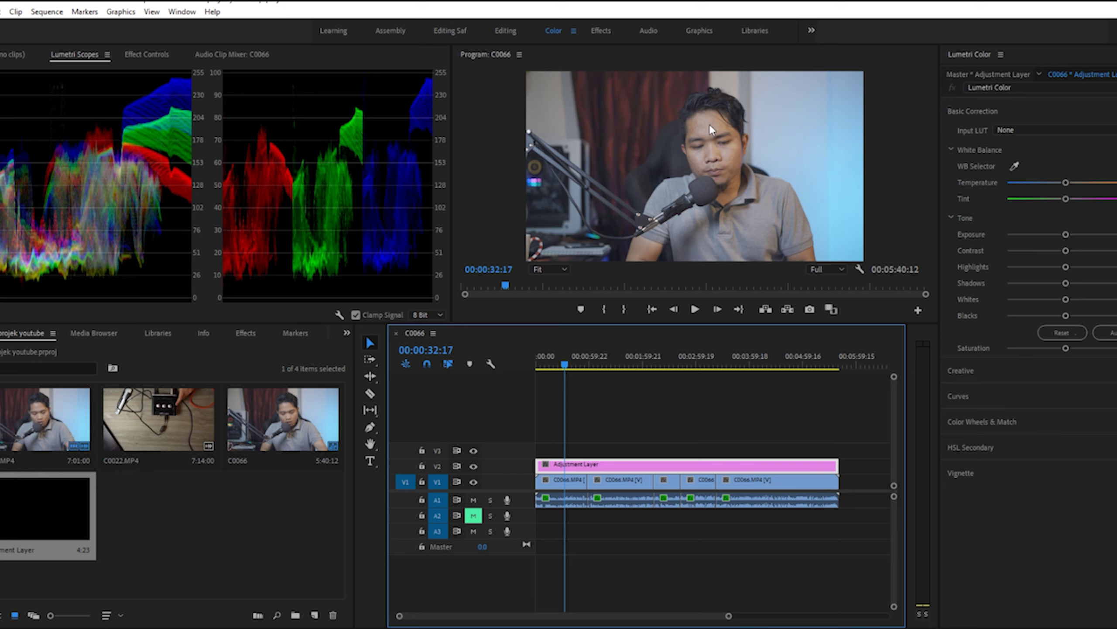
Grade the adjustment layer with slightly warmer temperature, raised exposure, contrast, shadows and whites, and lowered highlights and blacks
left_click_drag(1067, 188, 1071, 189)
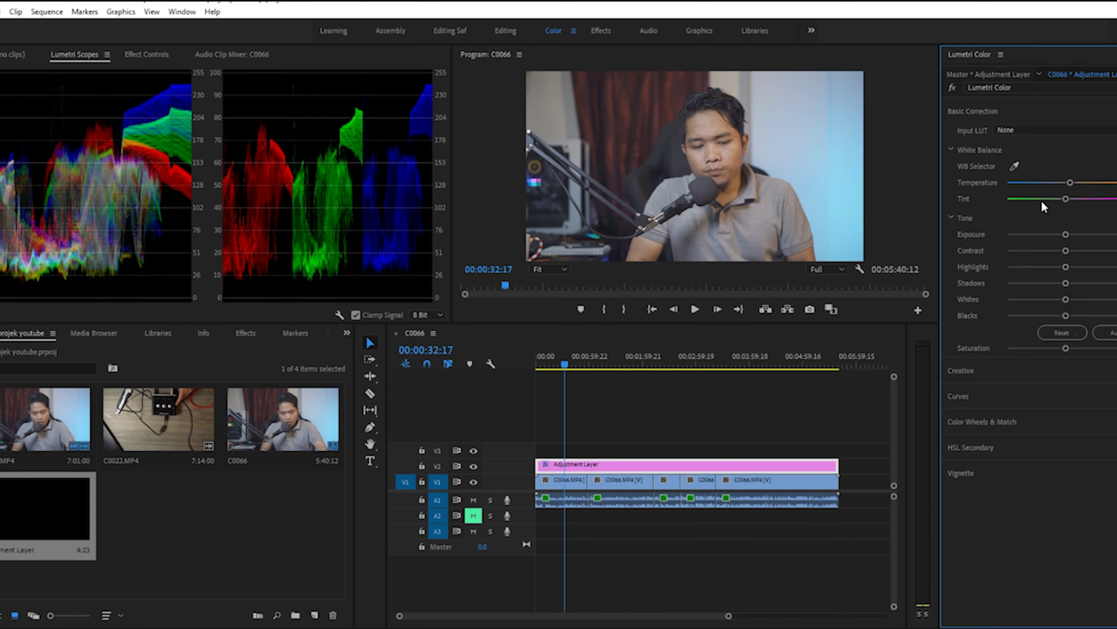
left_click_drag(1066, 234, 1071, 284)
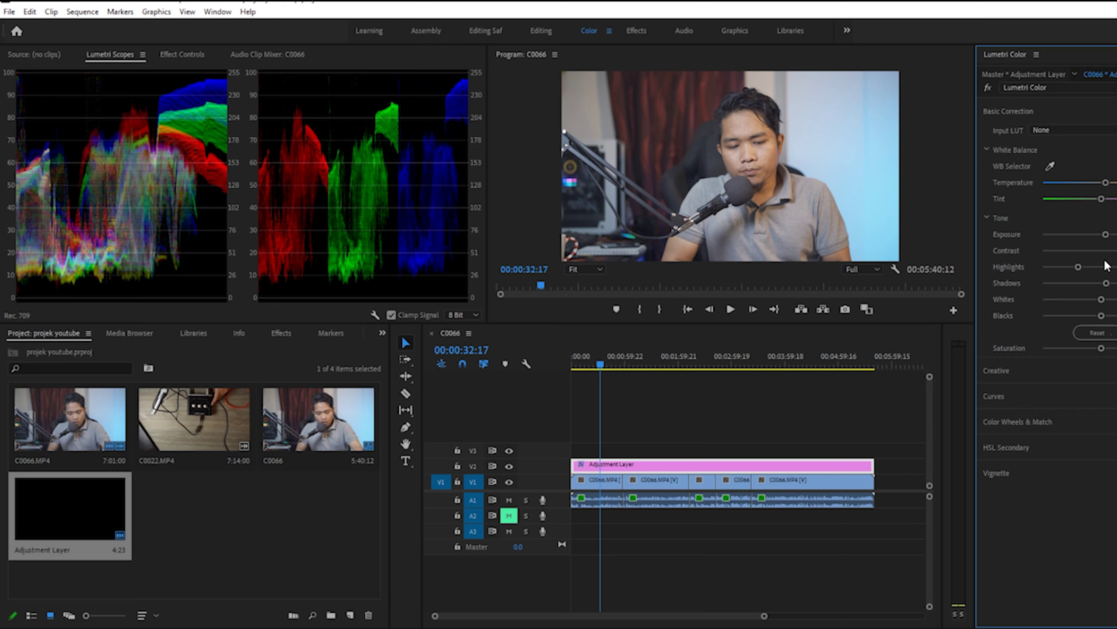
left_click_drag(1101, 299, 1058, 317)
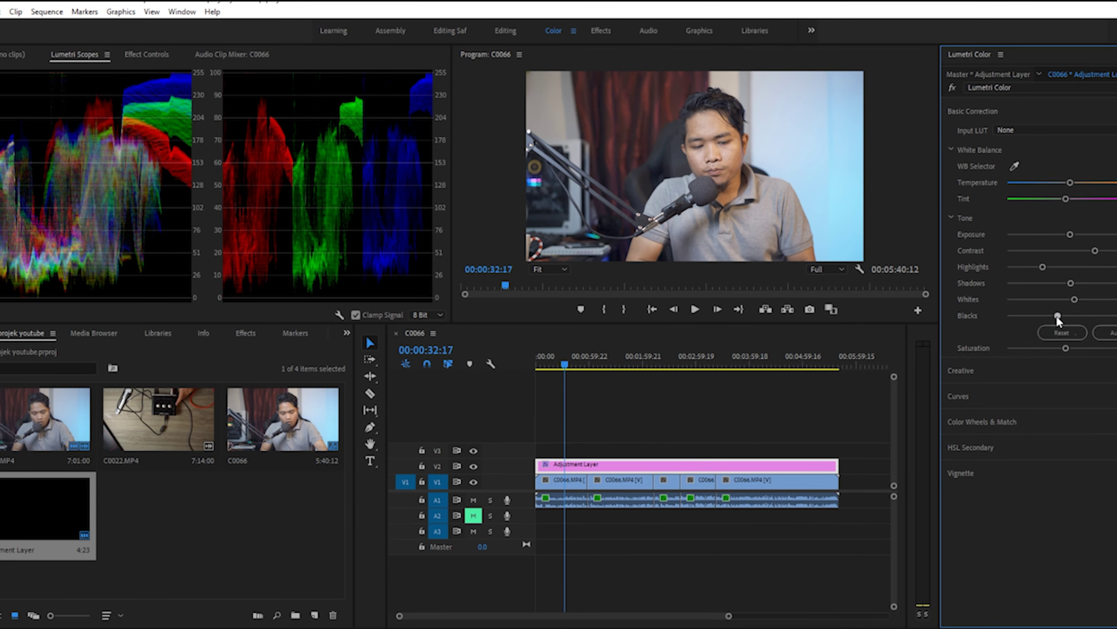
left_click(999, 374)
left_click(1018, 156)
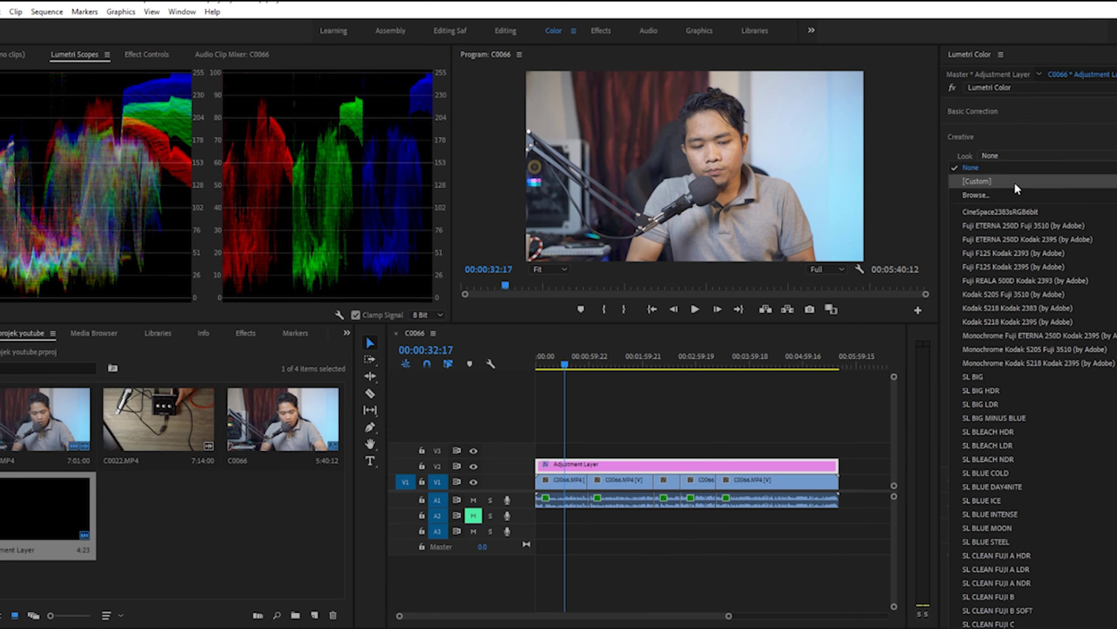
left_click(1014, 185)
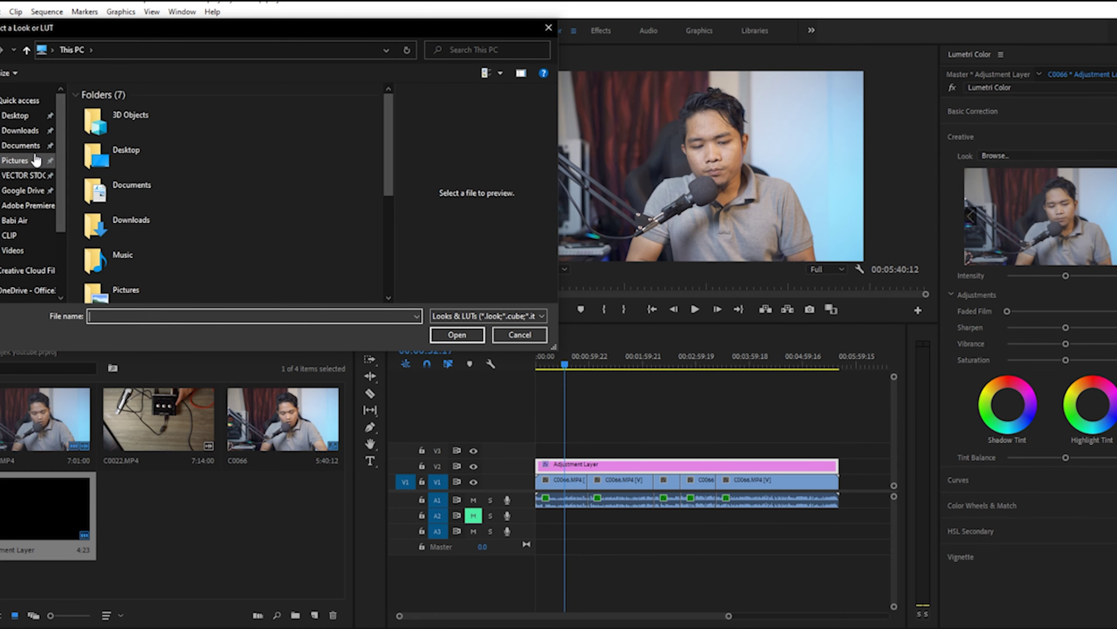
left_click(520, 336)
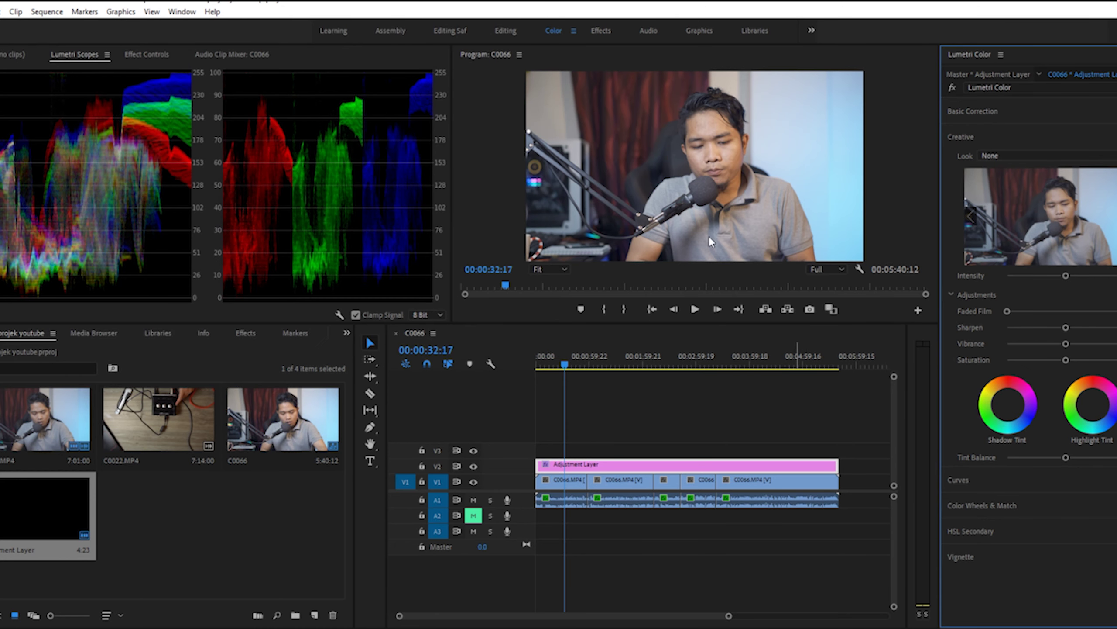
Shape the adjustment layer's master RGB curve into a gentle S, raising the highlights and lowering the shadows
left_click(958, 479)
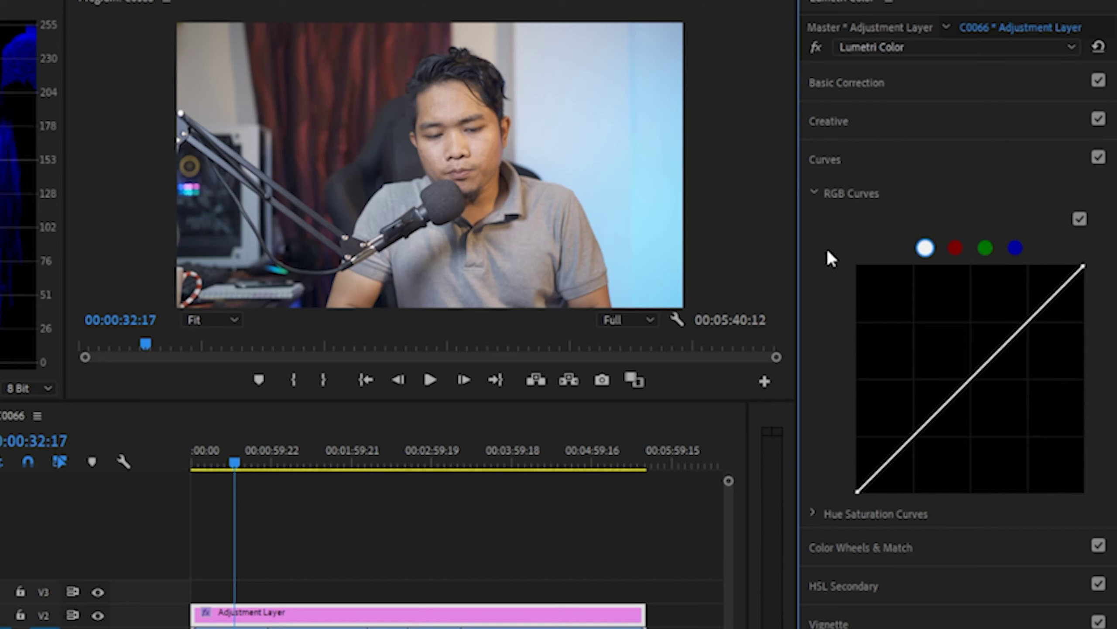
left_click(911, 438)
left_click_drag(1020, 328, 1006, 315)
left_click_drag(912, 438, 916, 441)
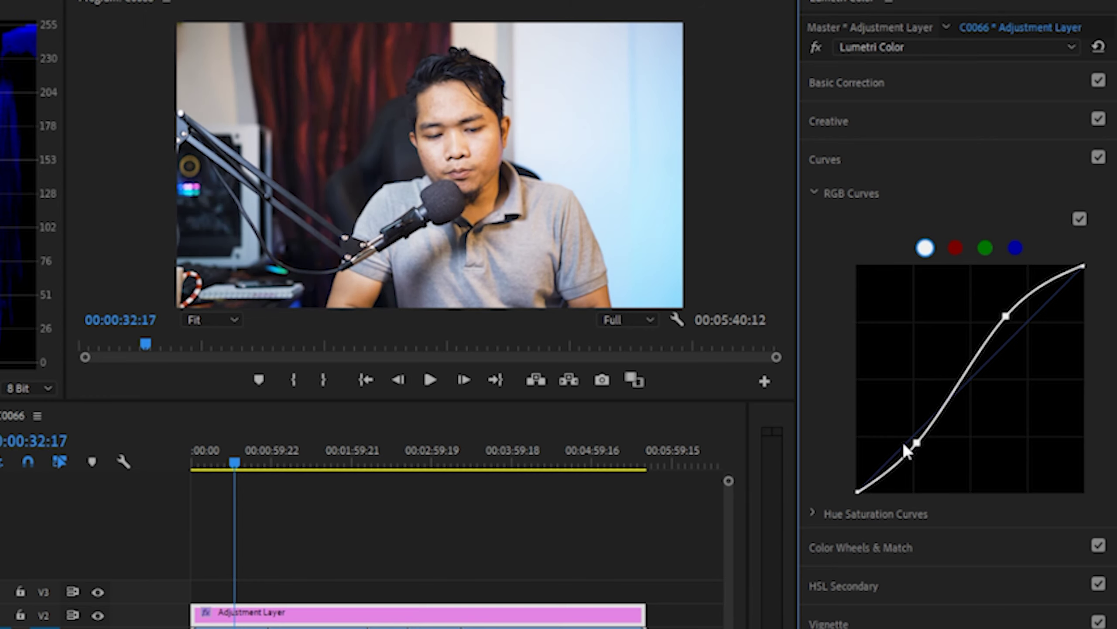
Lift the blue curve's black point, pull its midpoint back towards the diagonal, and adjust the red curve's lower midtones
left_click(1015, 248)
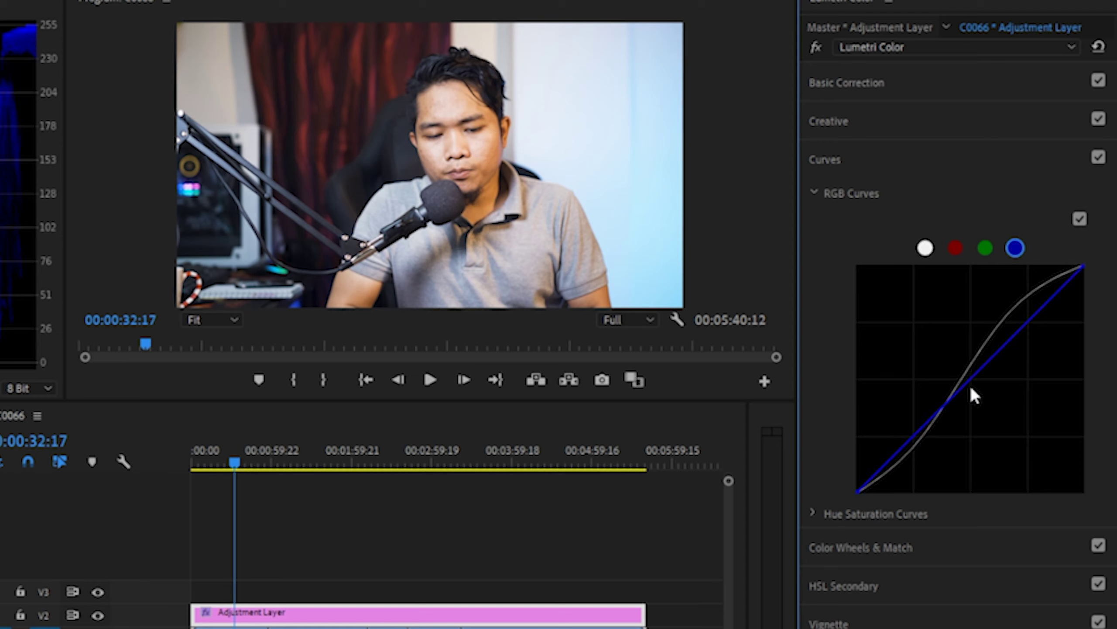
left_click_drag(859, 491, 842, 464)
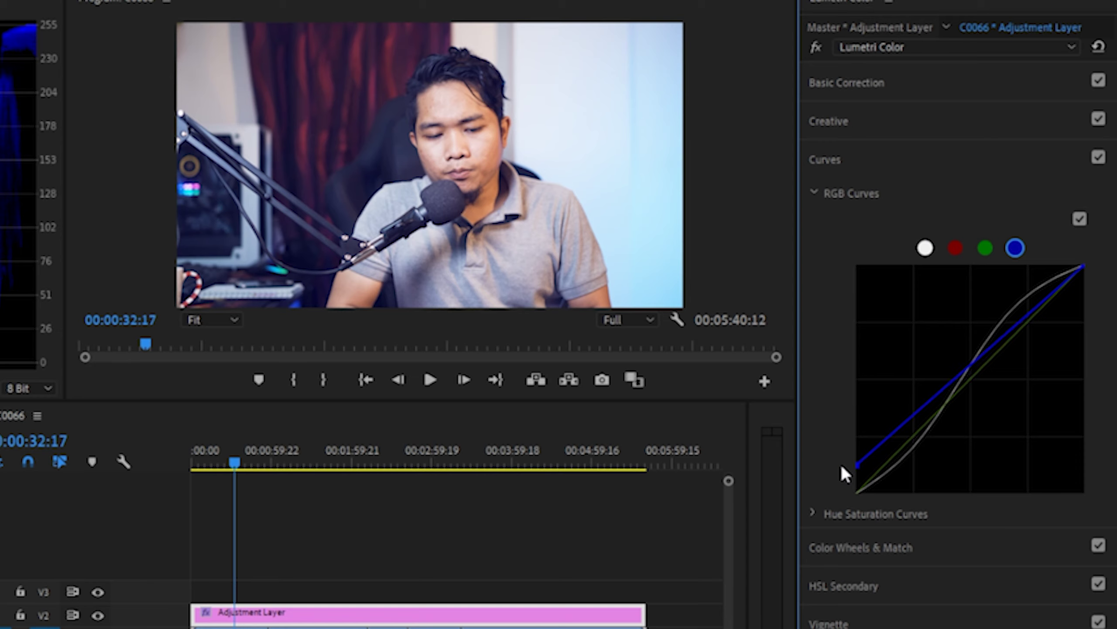
left_click_drag(970, 366, 973, 373)
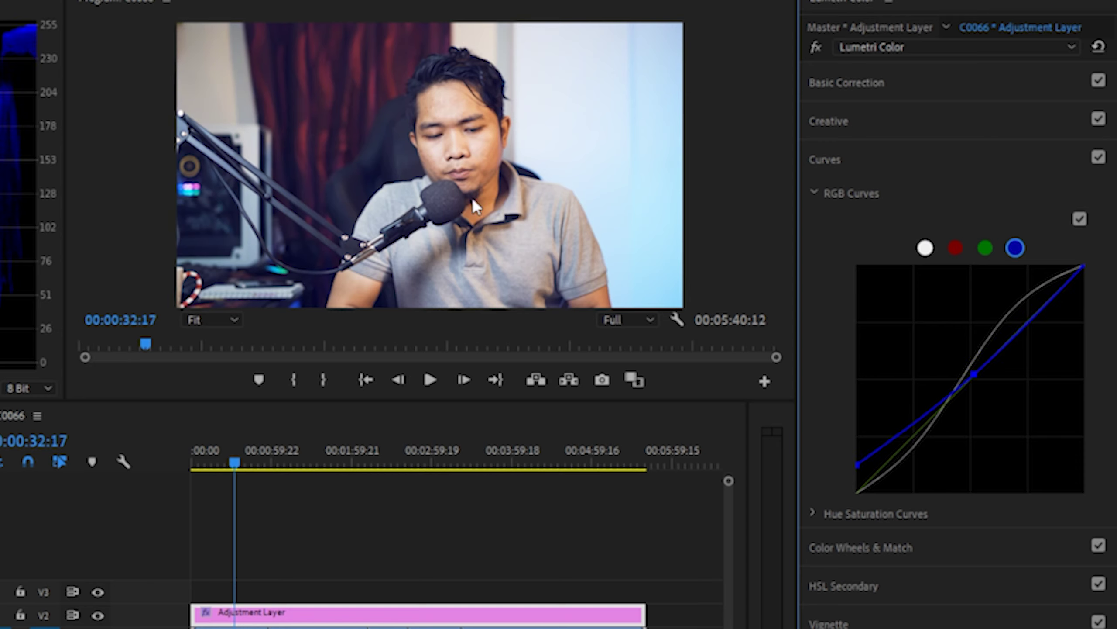
left_click(958, 248)
left_click_drag(957, 395, 955, 383)
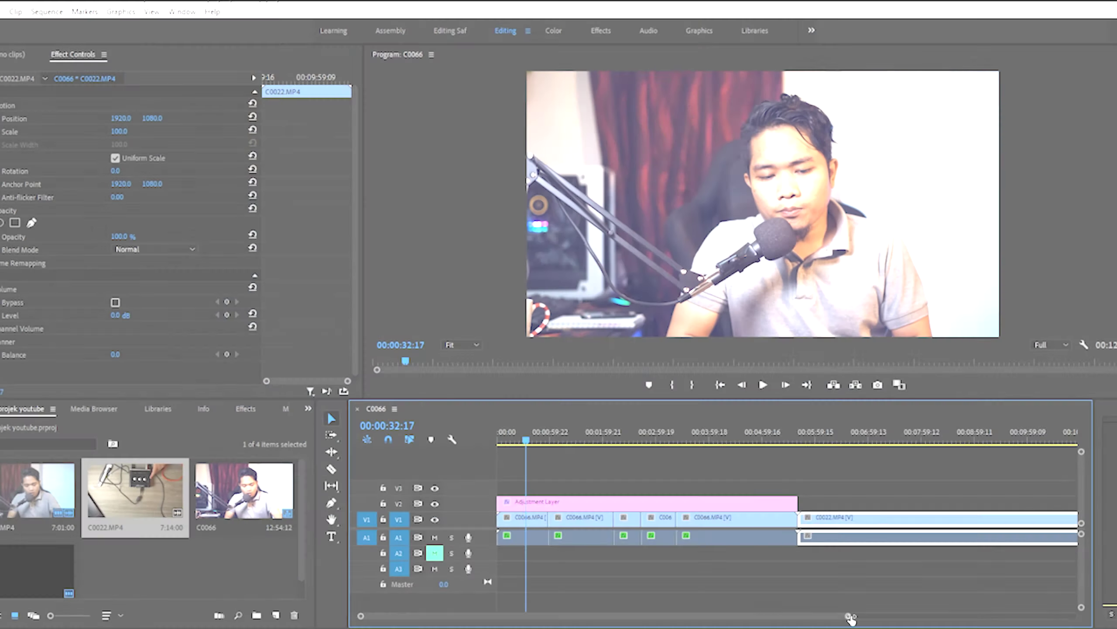
Import ES_Evergreen Fields - Tape Machines.mp3 from the Downloads music folder and lay three copies end to end on track A2 from the sequence's start
left_click_drag(846, 614, 923, 613)
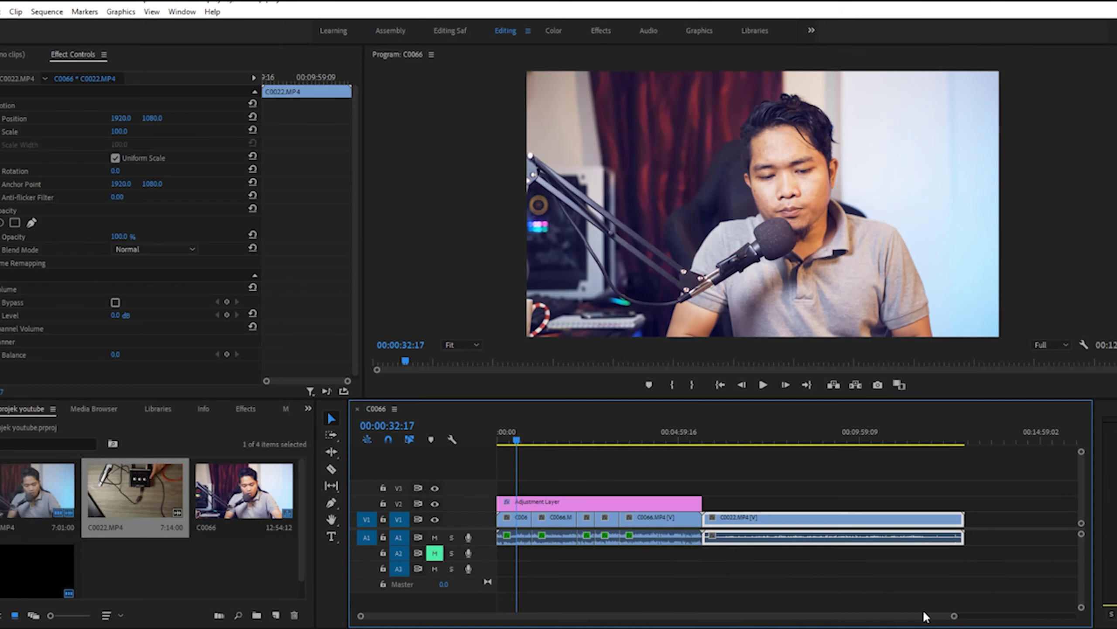
left_click(743, 591)
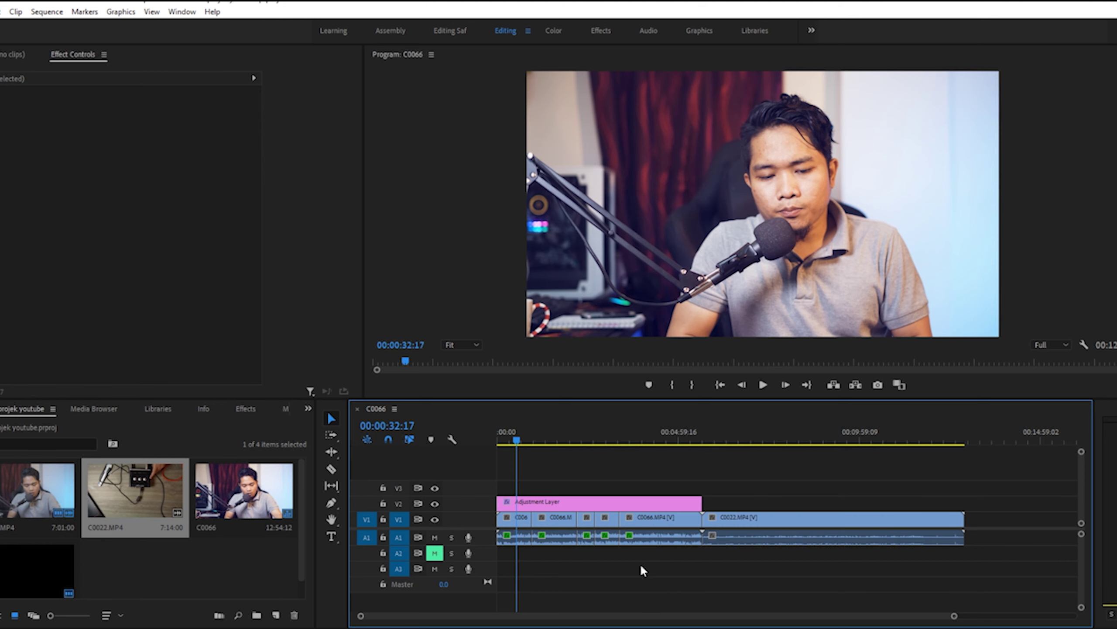
left_click(278, 627)
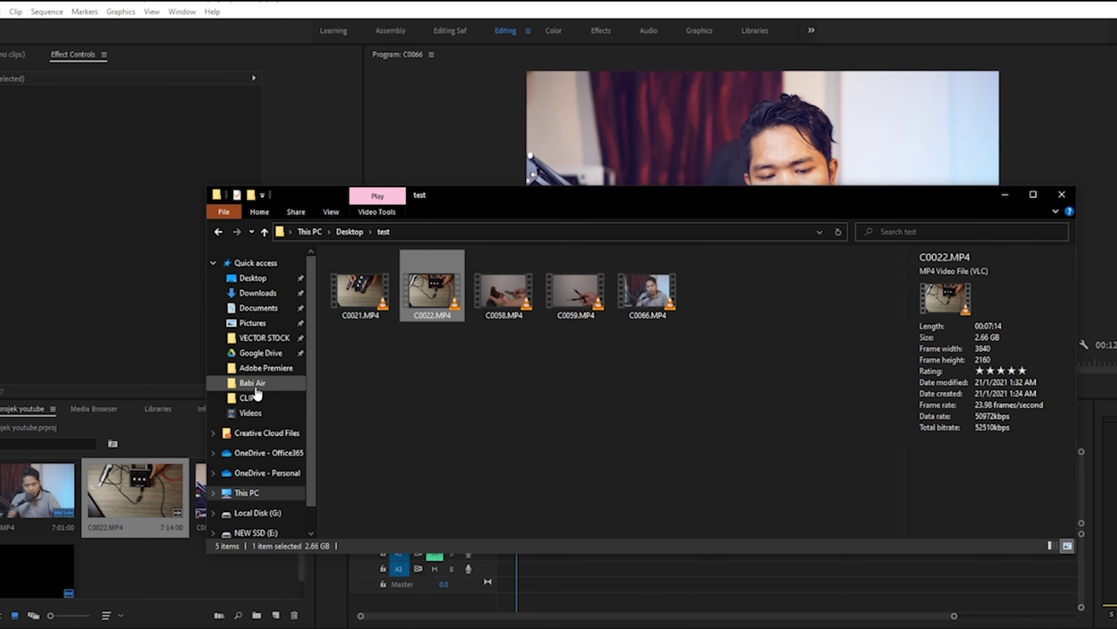
left_click_drag(411, 389, 615, 555)
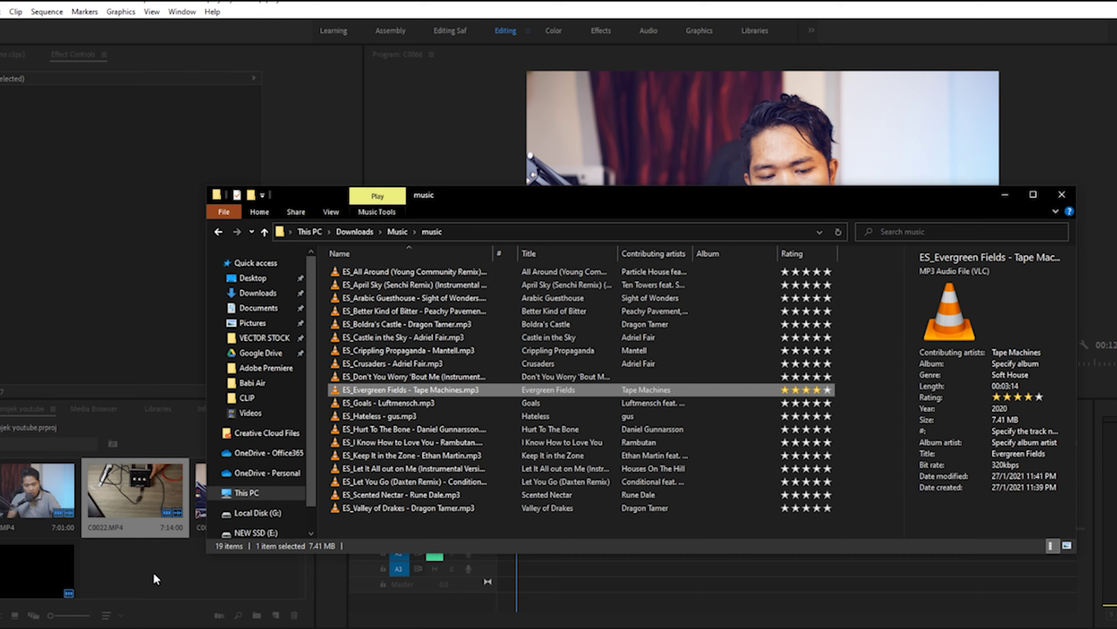
left_click(157, 566)
left_click_drag(157, 558, 735, 555)
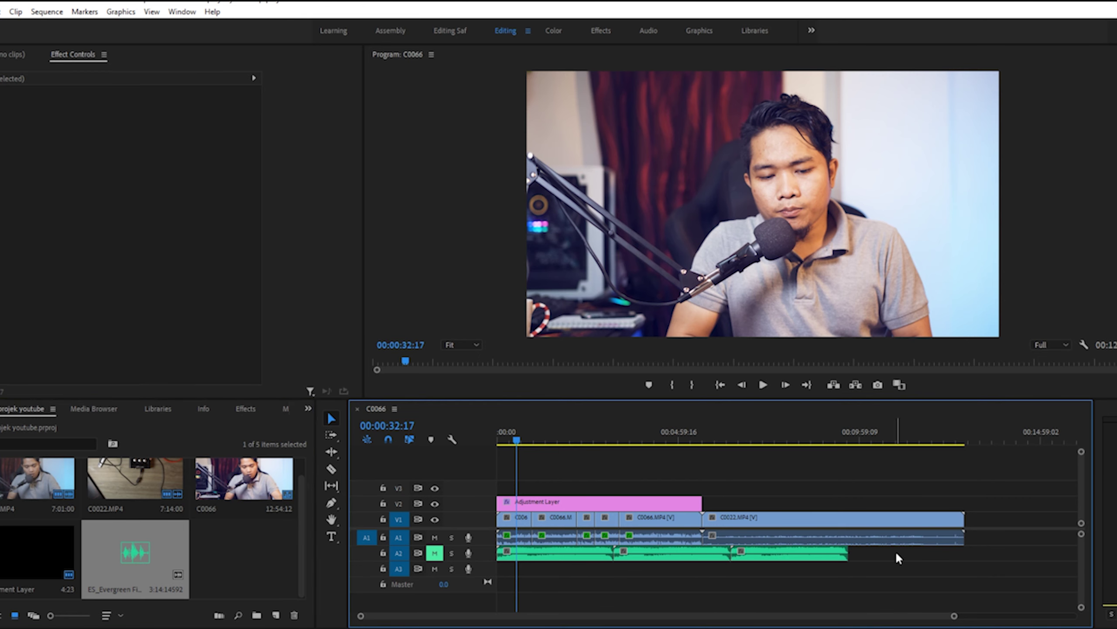
Unmute audio track A2 and play a few seconds from 00:00:25:20 to hear the music together with the voice
left_click_drag(518, 439, 514, 438)
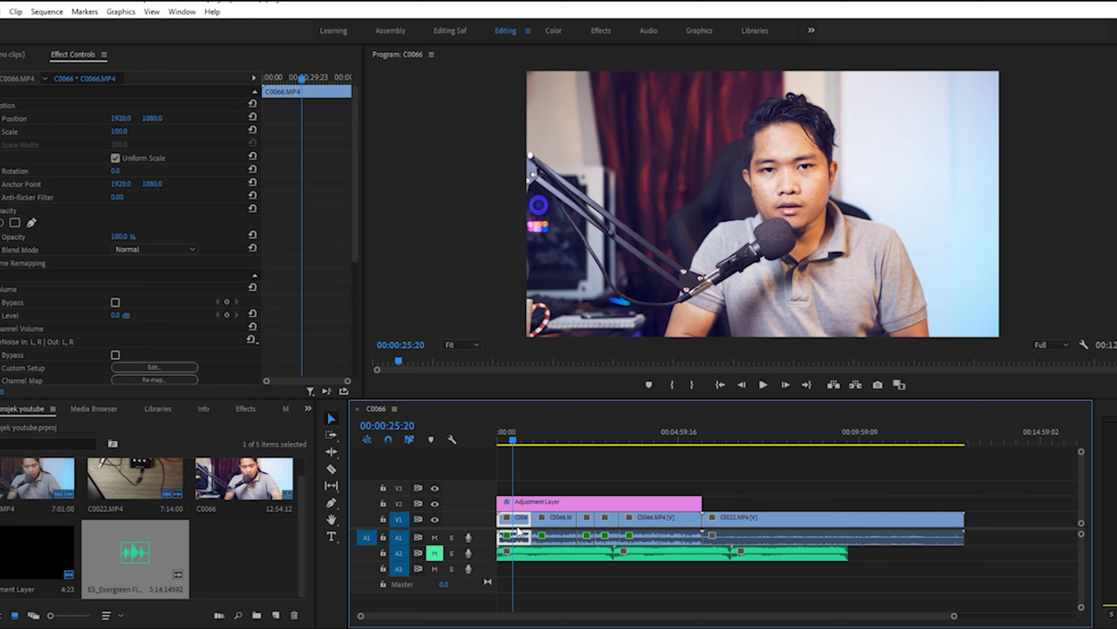
left_click(435, 553)
key("space")
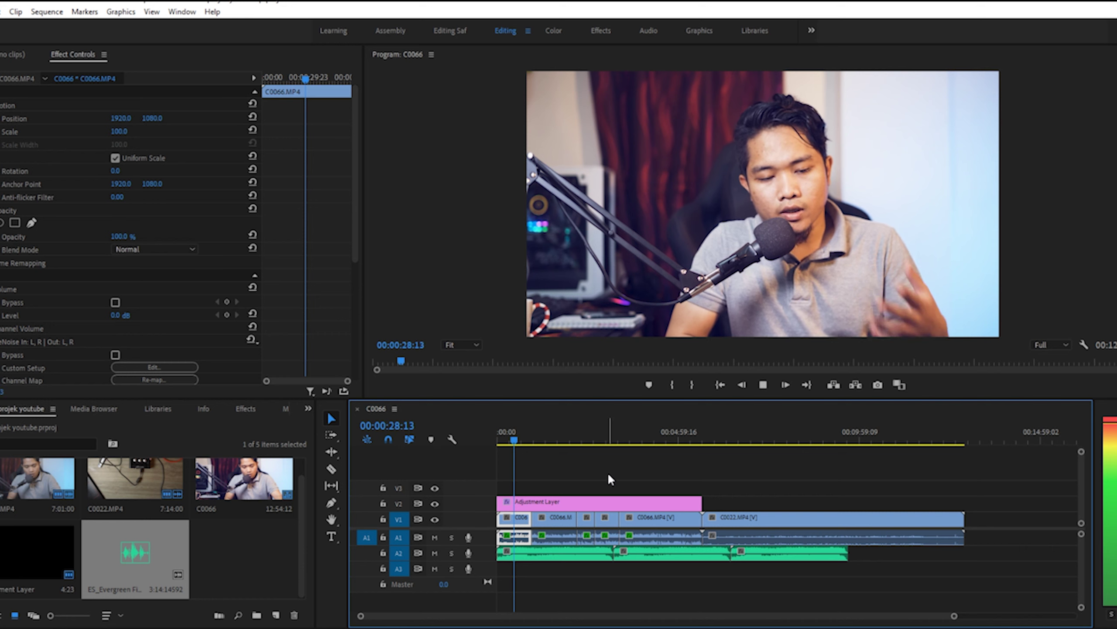
key("space")
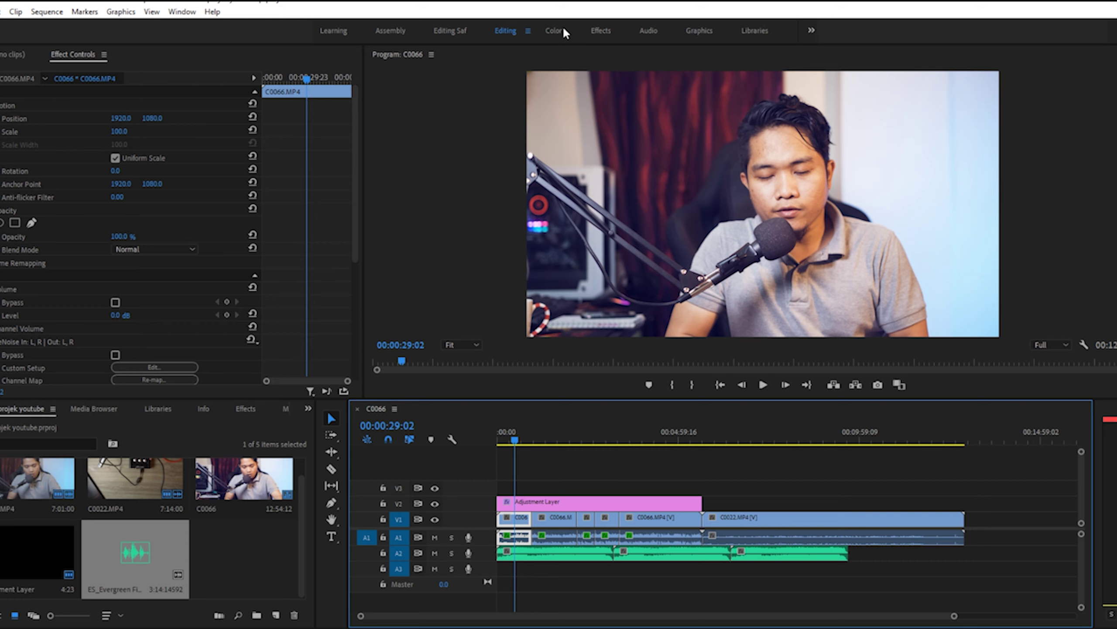
Switch to the Audio workspace and tag all the voice clips on track A1 as Dialogue
left_click(645, 34)
left_click_drag(696, 616, 799, 616)
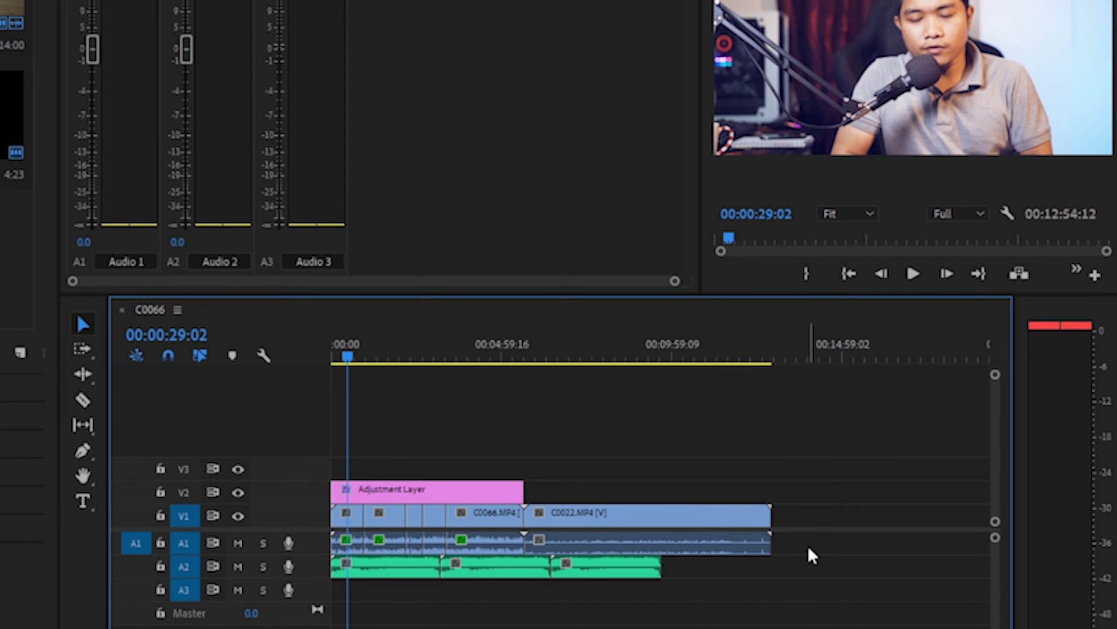
left_click_drag(803, 544, 341, 545)
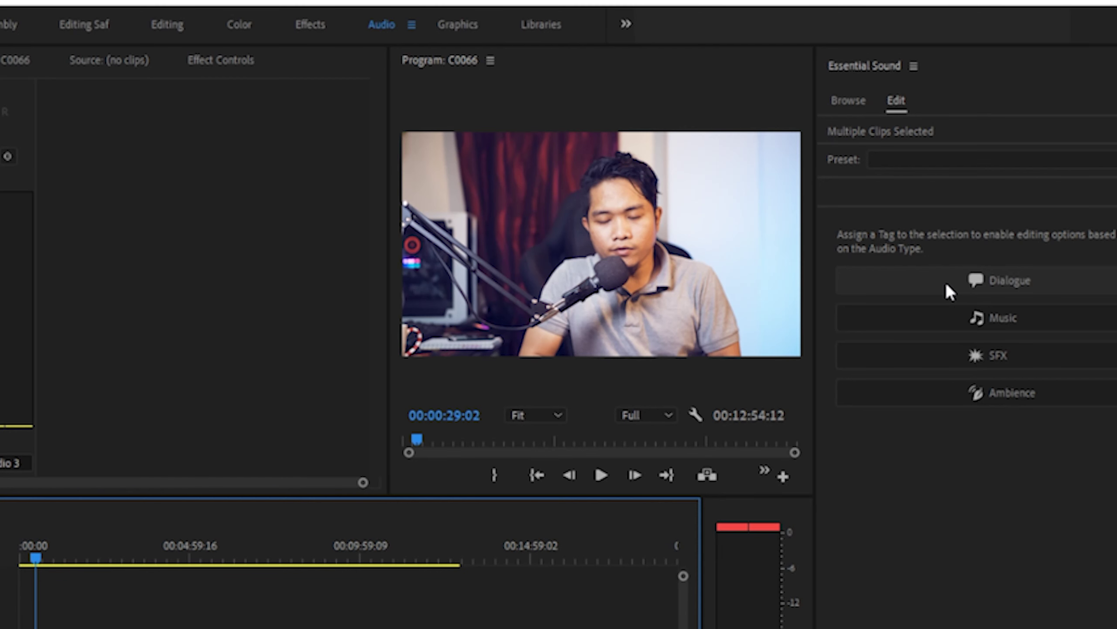
left_click(946, 281)
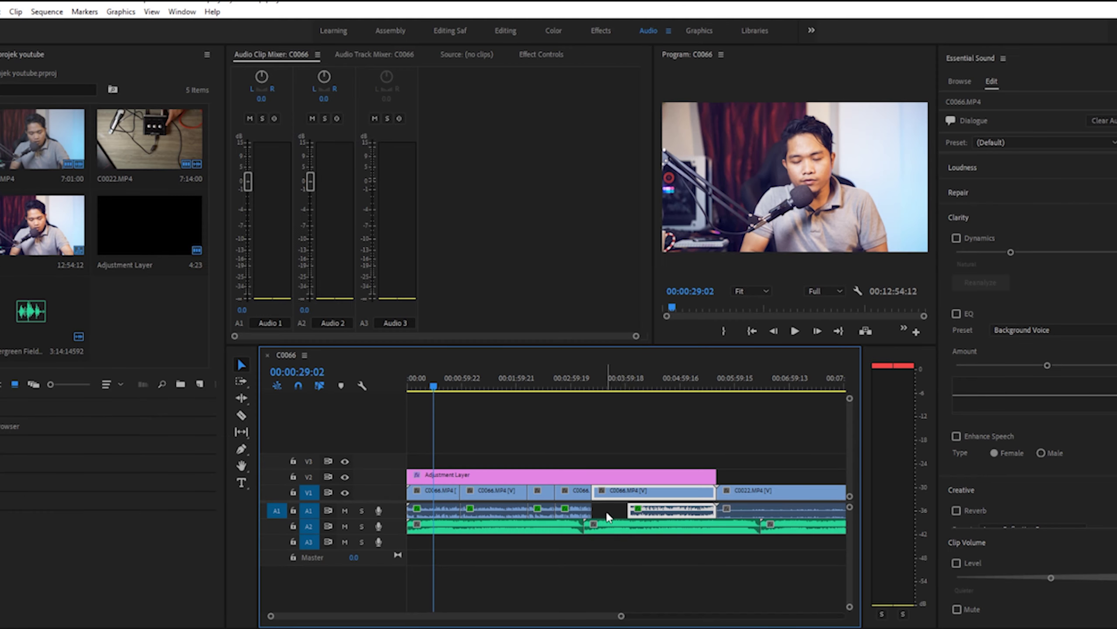
Place the playhead at 00:03:35:06, inside the A1 audio gap under the last C0066.MP4 piece, and select that piece
left_click(627, 580)
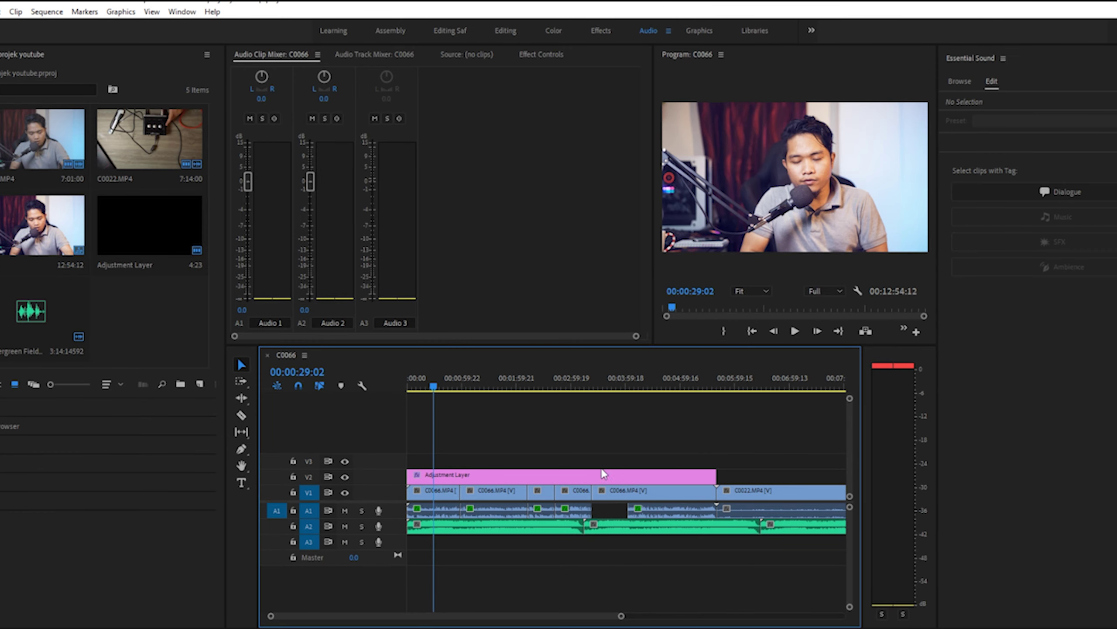
left_click(599, 384)
left_click(604, 376)
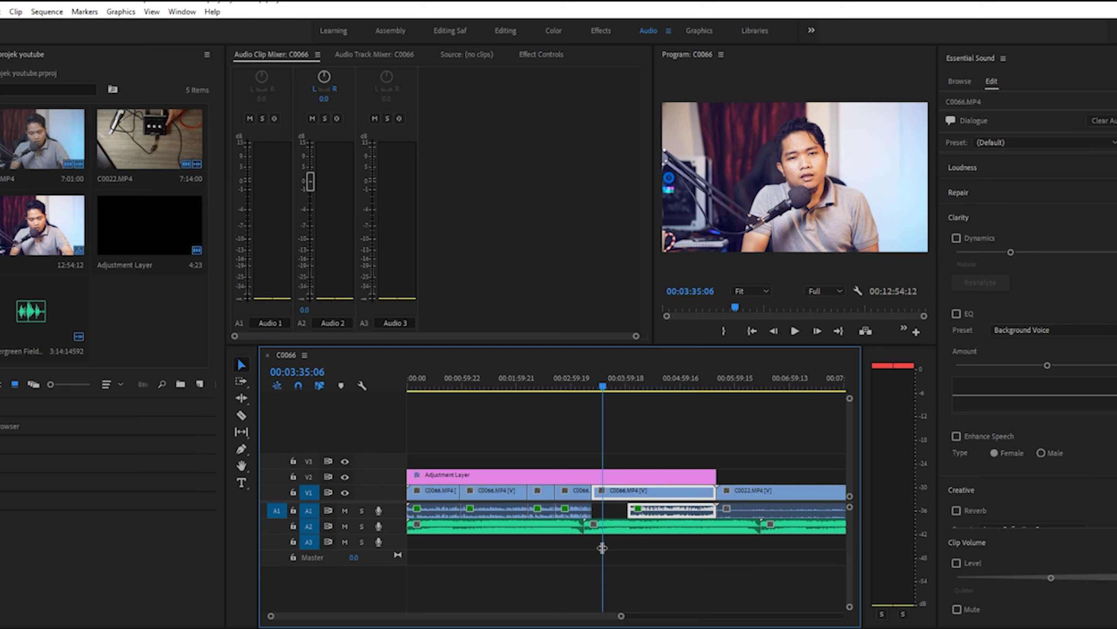
scroll(591, 526, "down", 1)
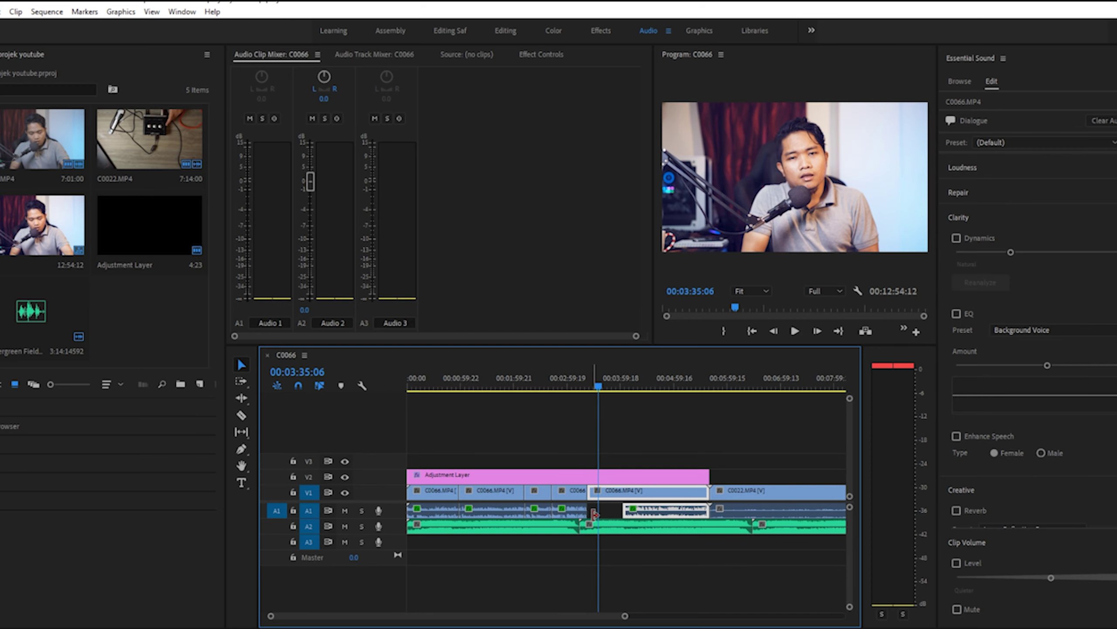